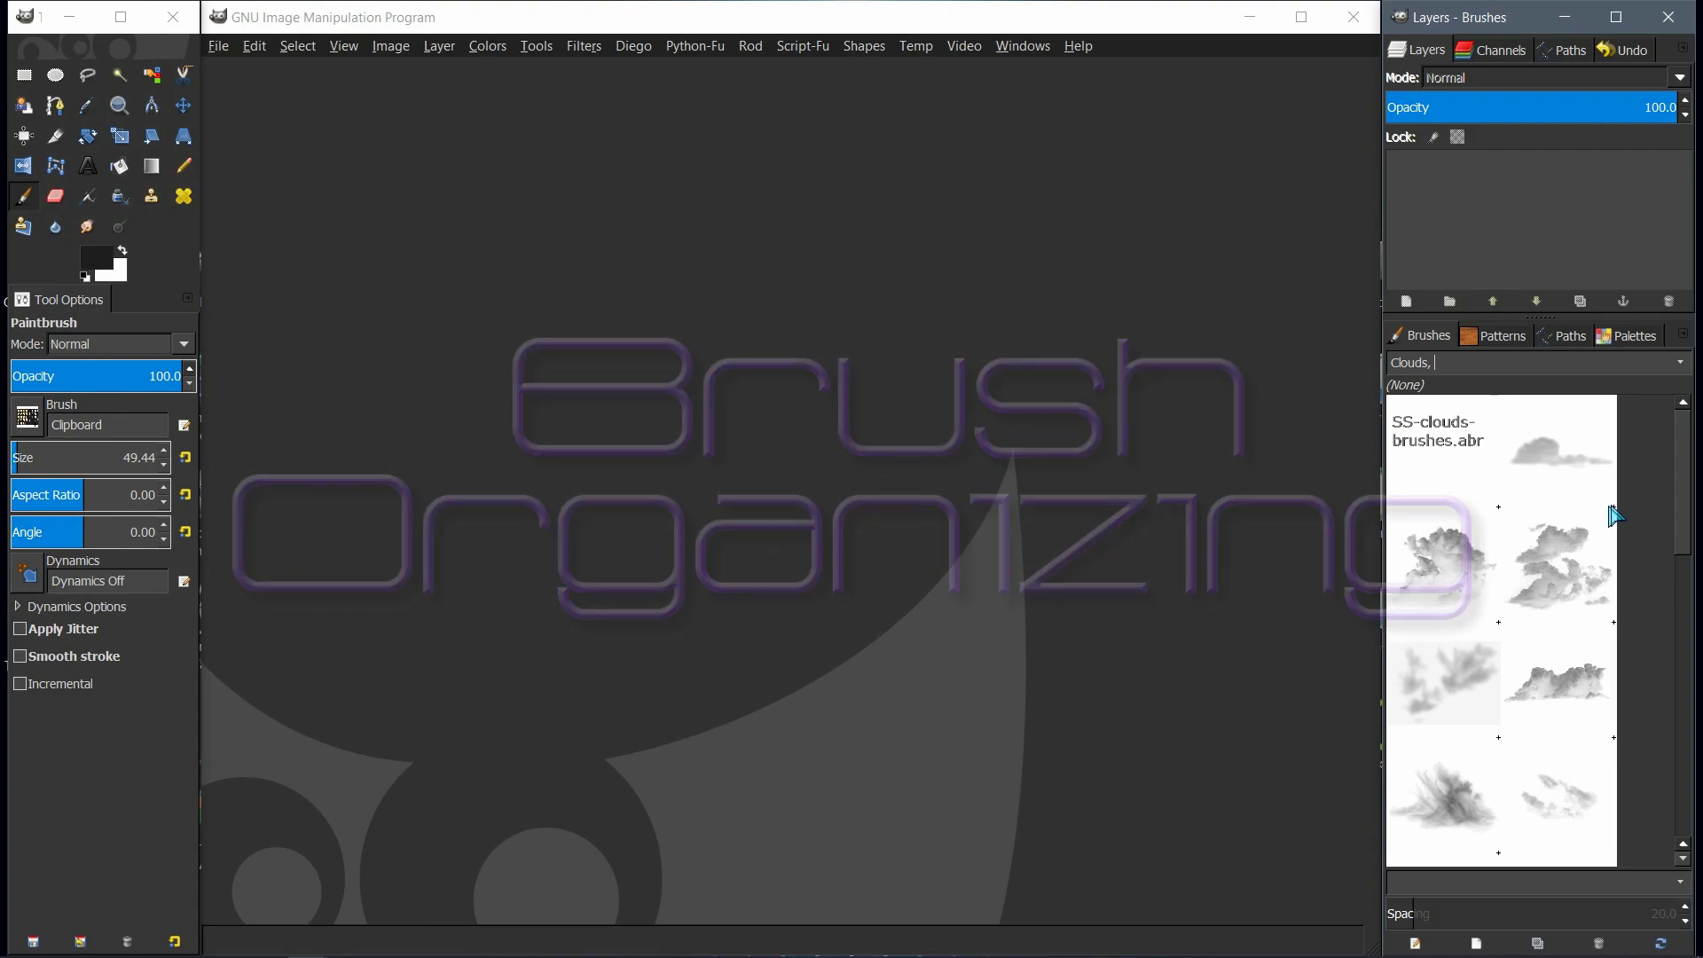
pyautogui.moveTo(1685, 446); pyautogui.dragTo(1690, 457)
pyautogui.scroll(1, 1690, 457)
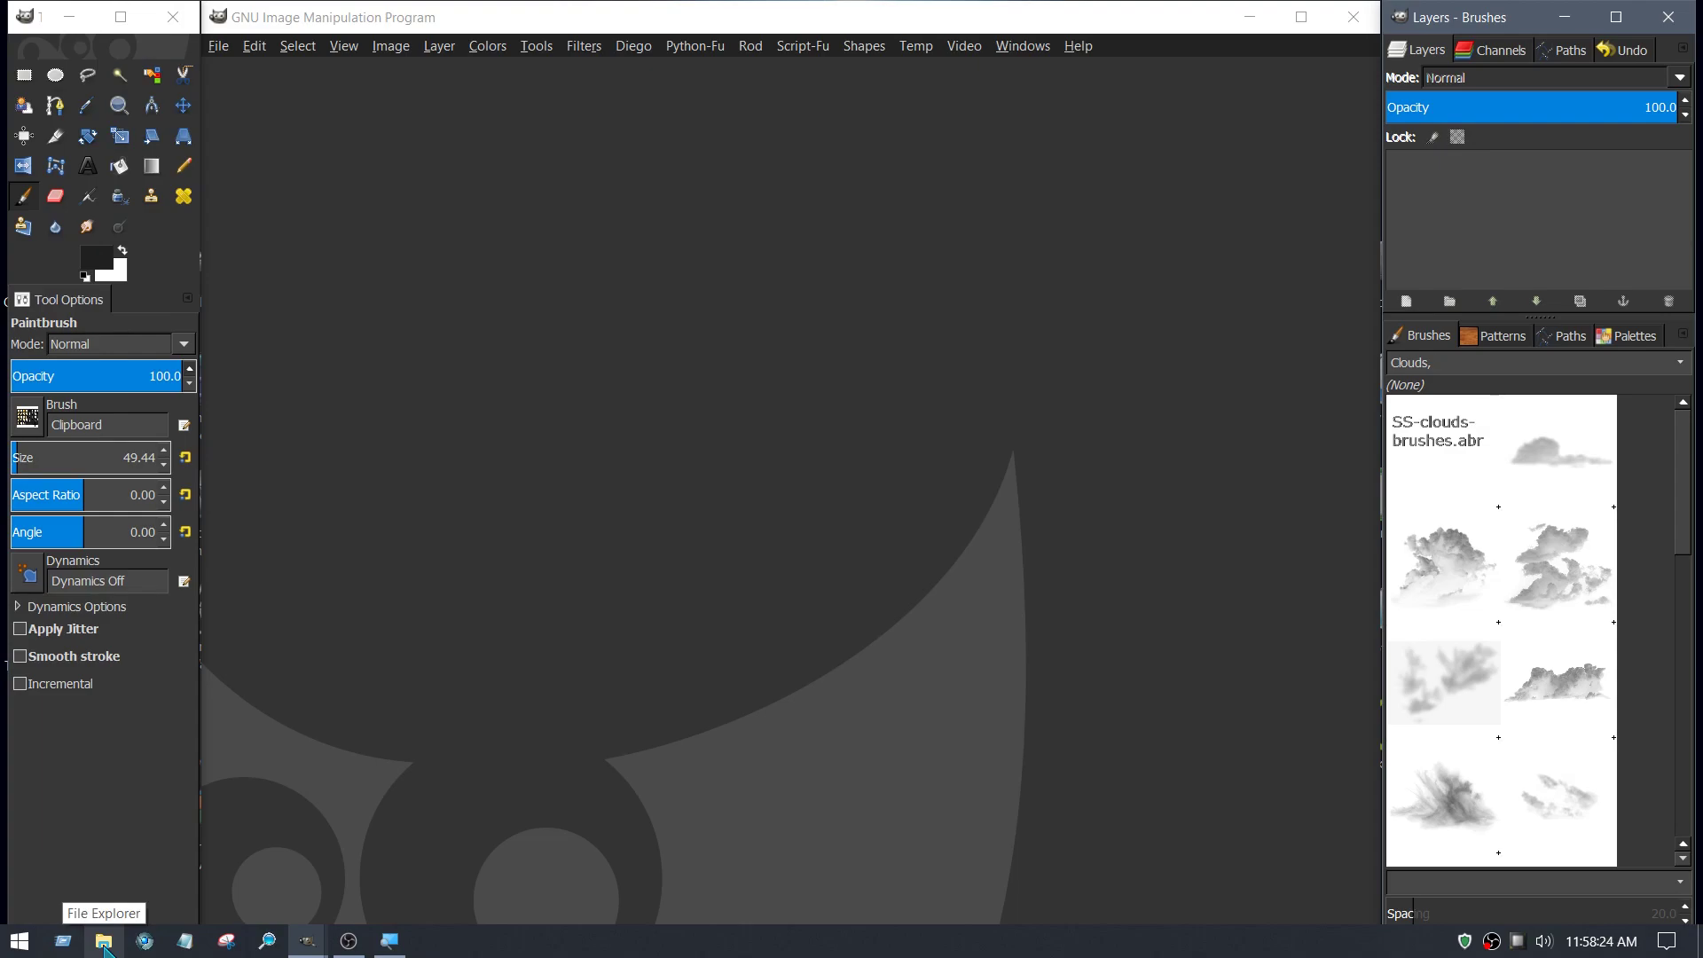
# Browse to Downloads > Gimp > .gimp-2.8_old > brushes in File Explorer to see the old brush files
pyautogui.click(106, 943)
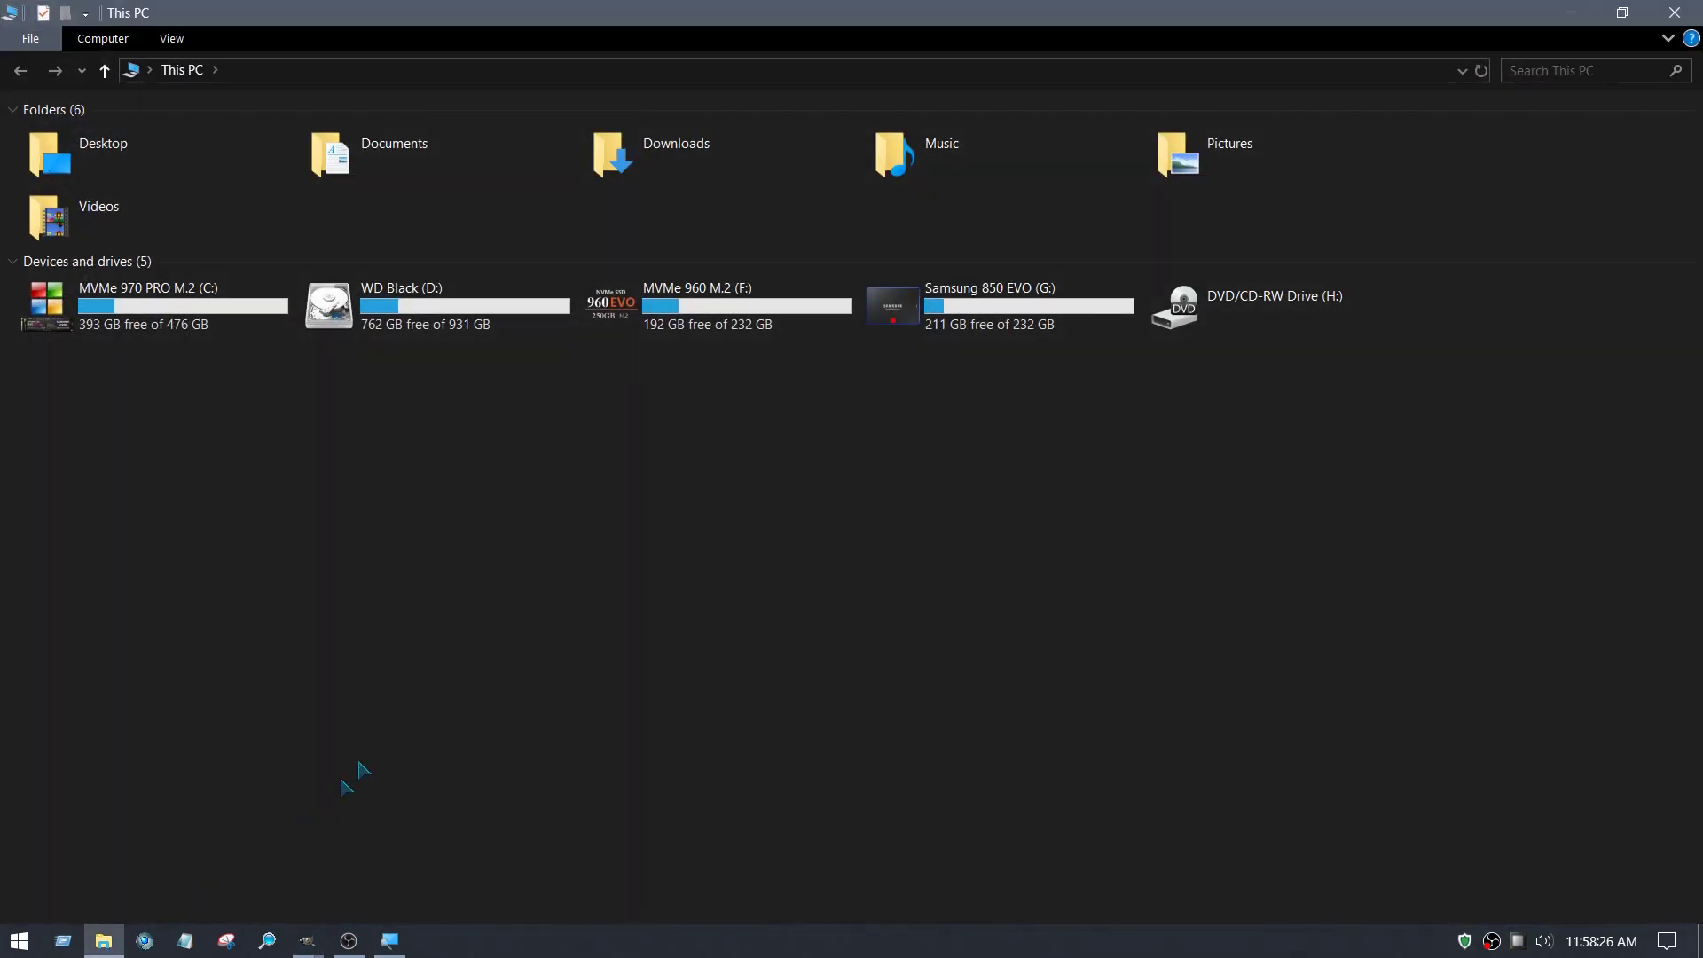
pyautogui.doubleClick(678, 153)
pyautogui.scroll(-3, 860, 646)
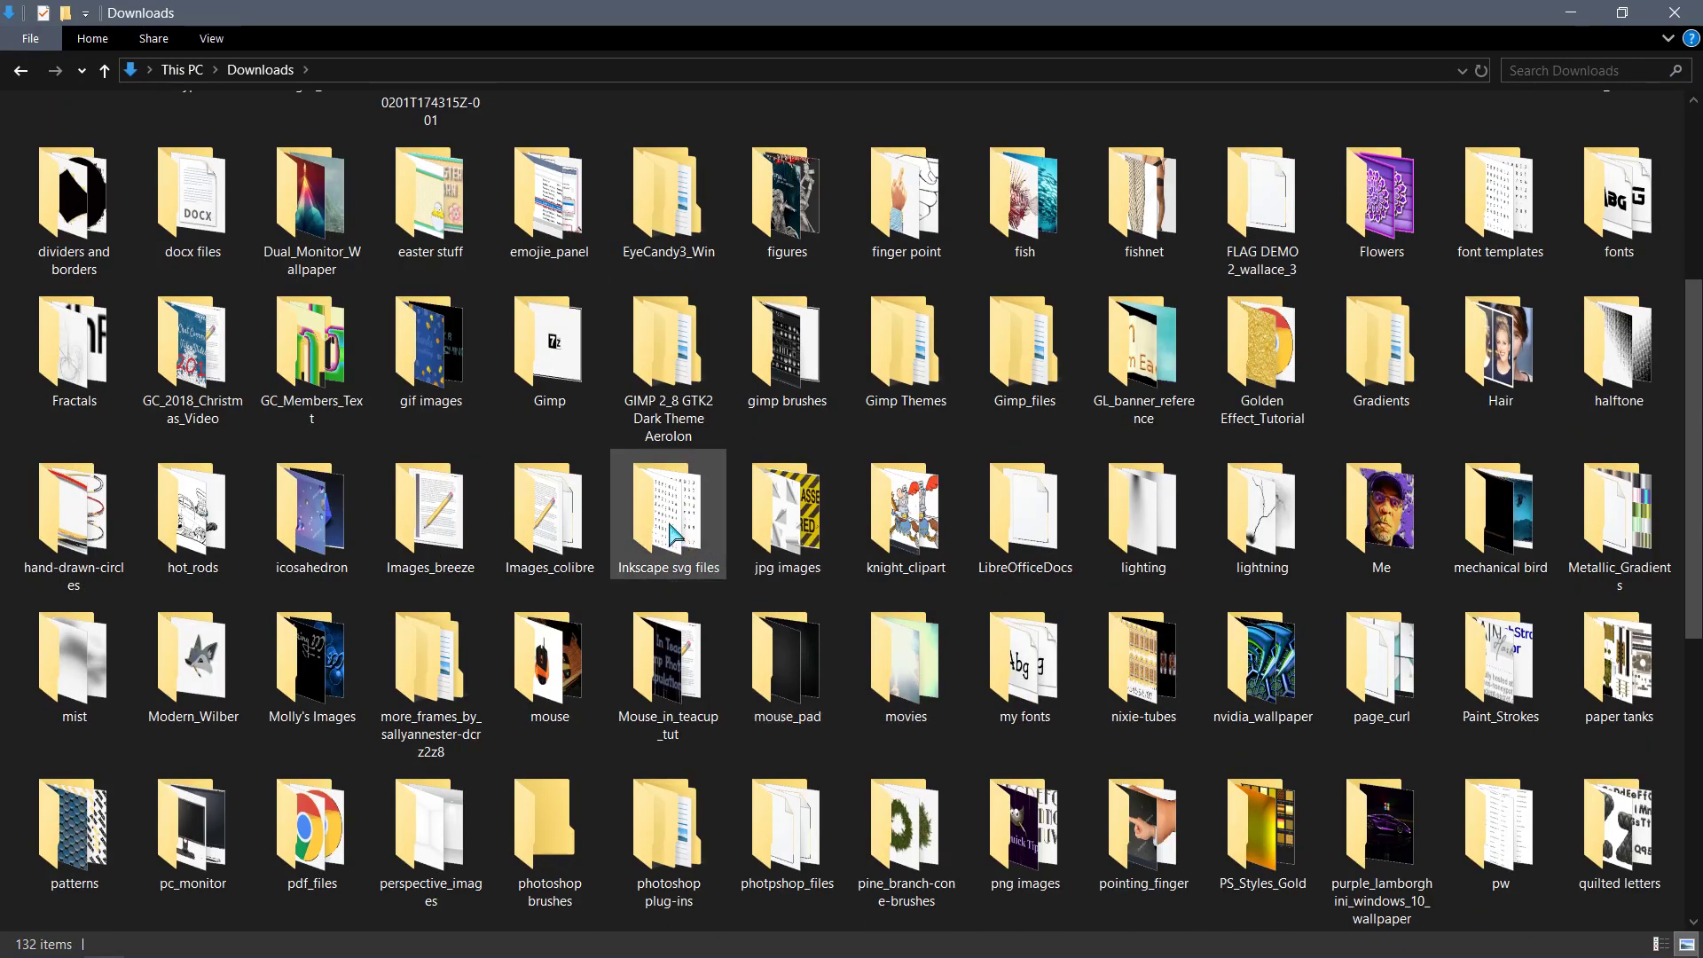
pyautogui.doubleClick(555, 349)
pyautogui.doubleClick(54, 139)
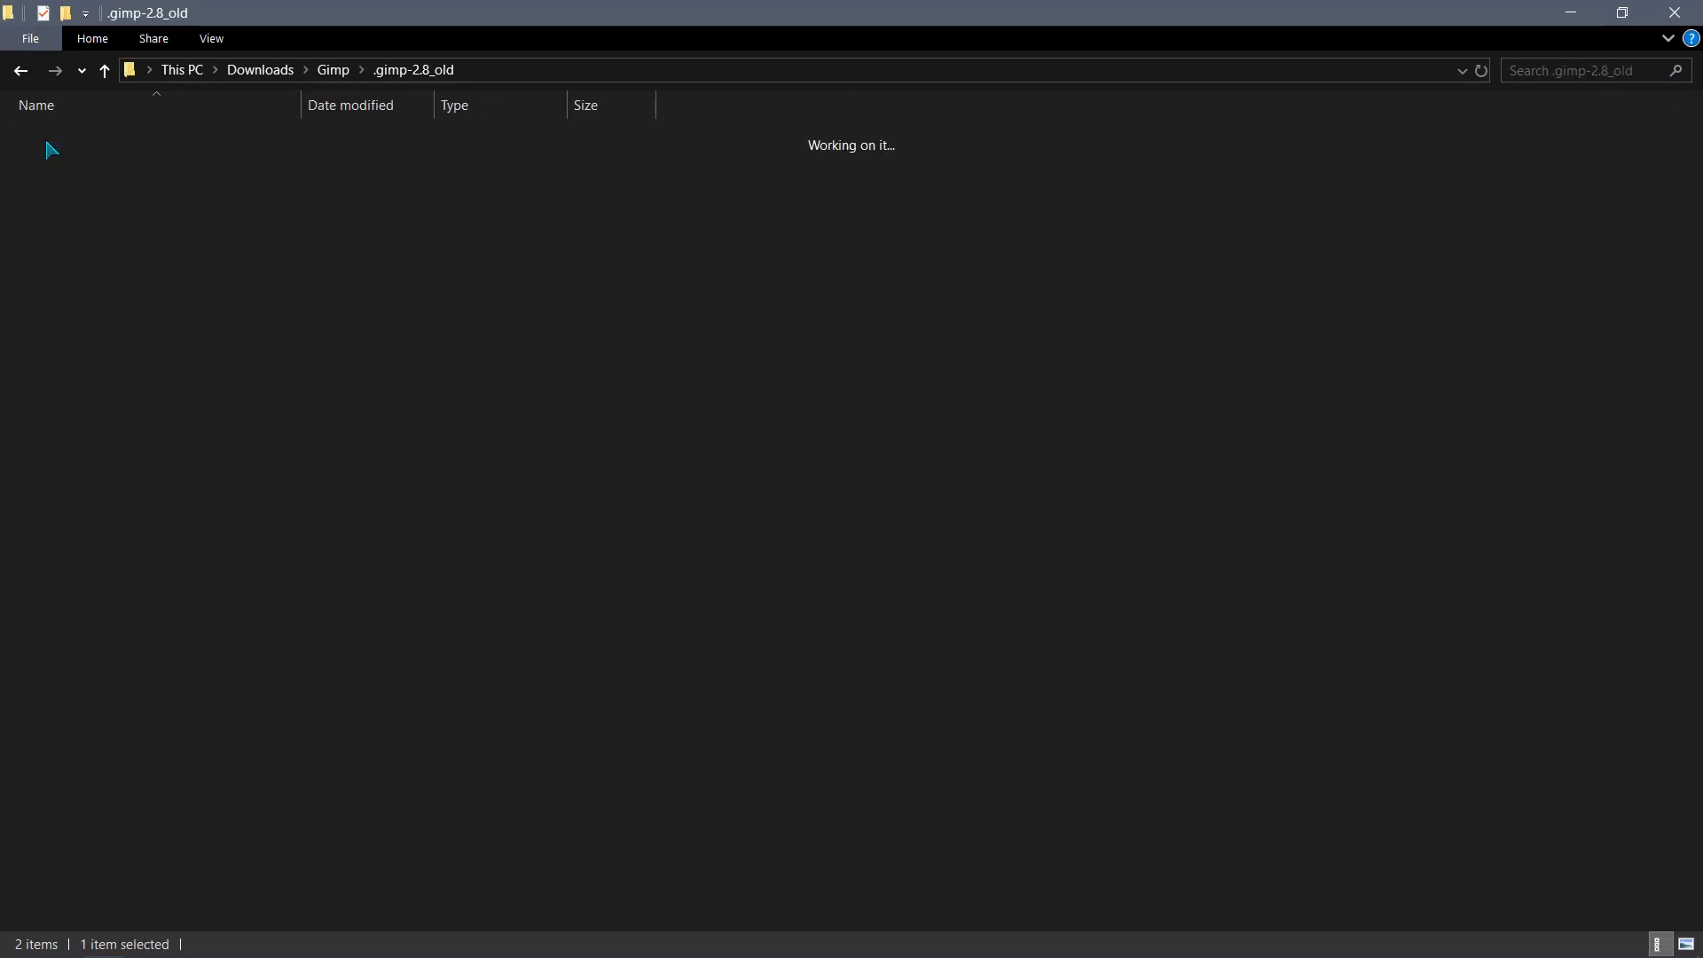
pyautogui.doubleClick(63, 141)
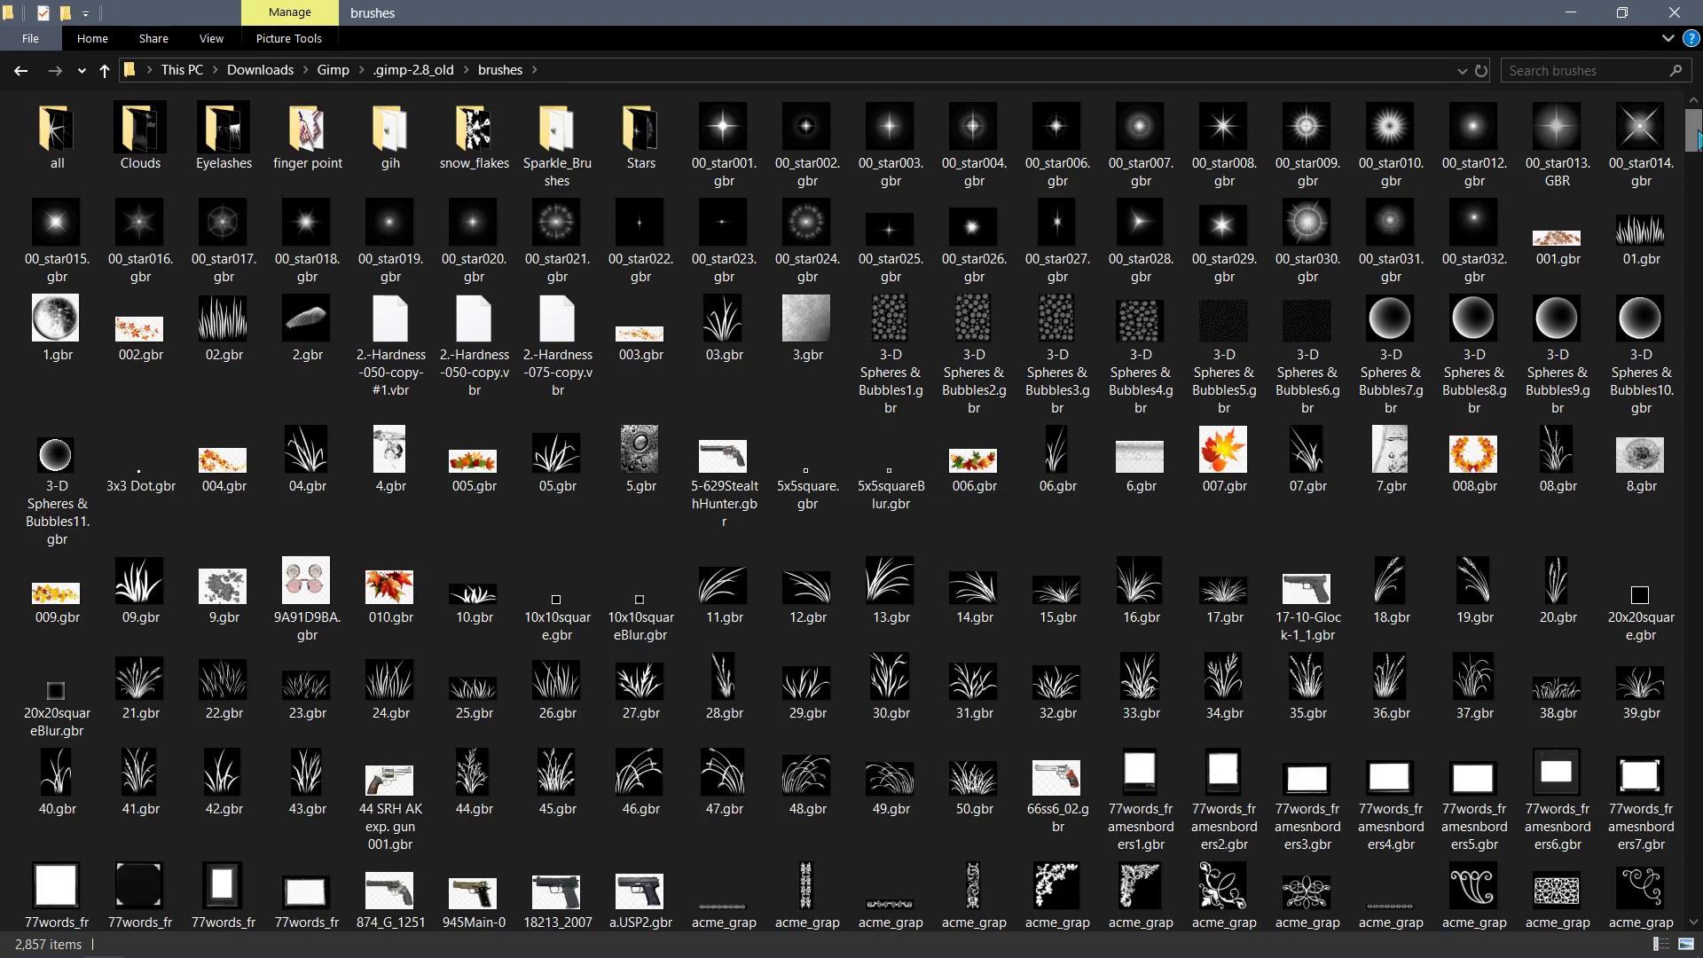
pyautogui.moveTo(1696, 129); pyautogui.dragTo(1699, 142)
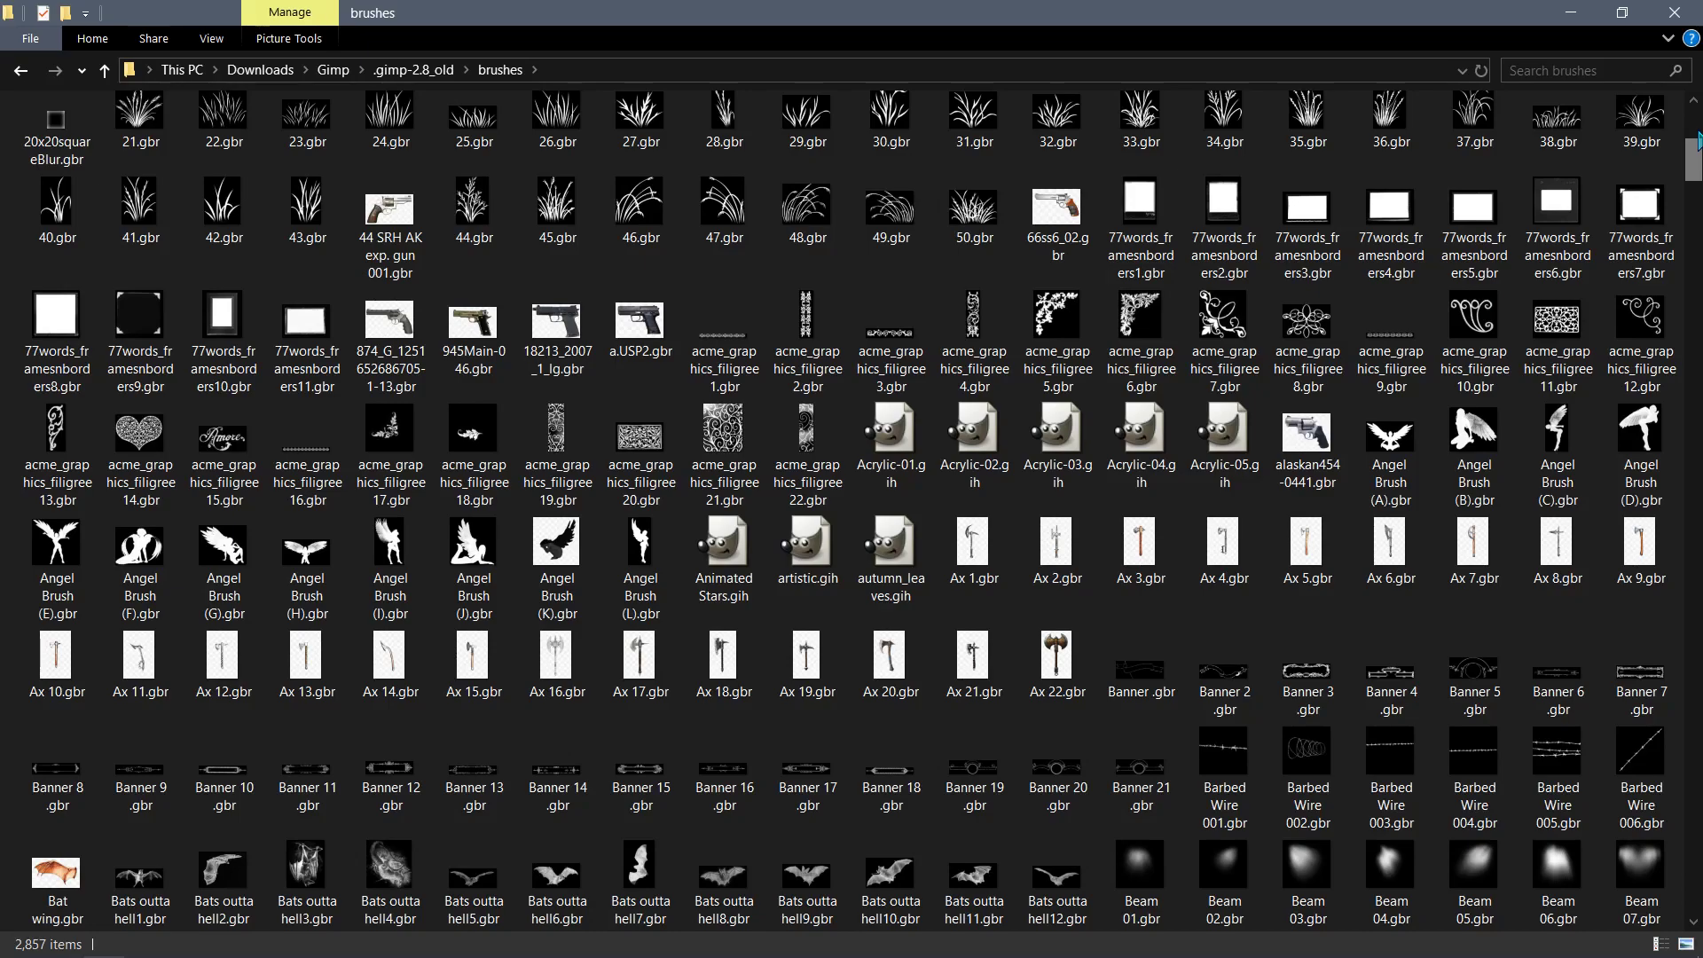
pyautogui.scroll(-3, 1698, 139)
pyautogui.scroll(5, 1698, 138)
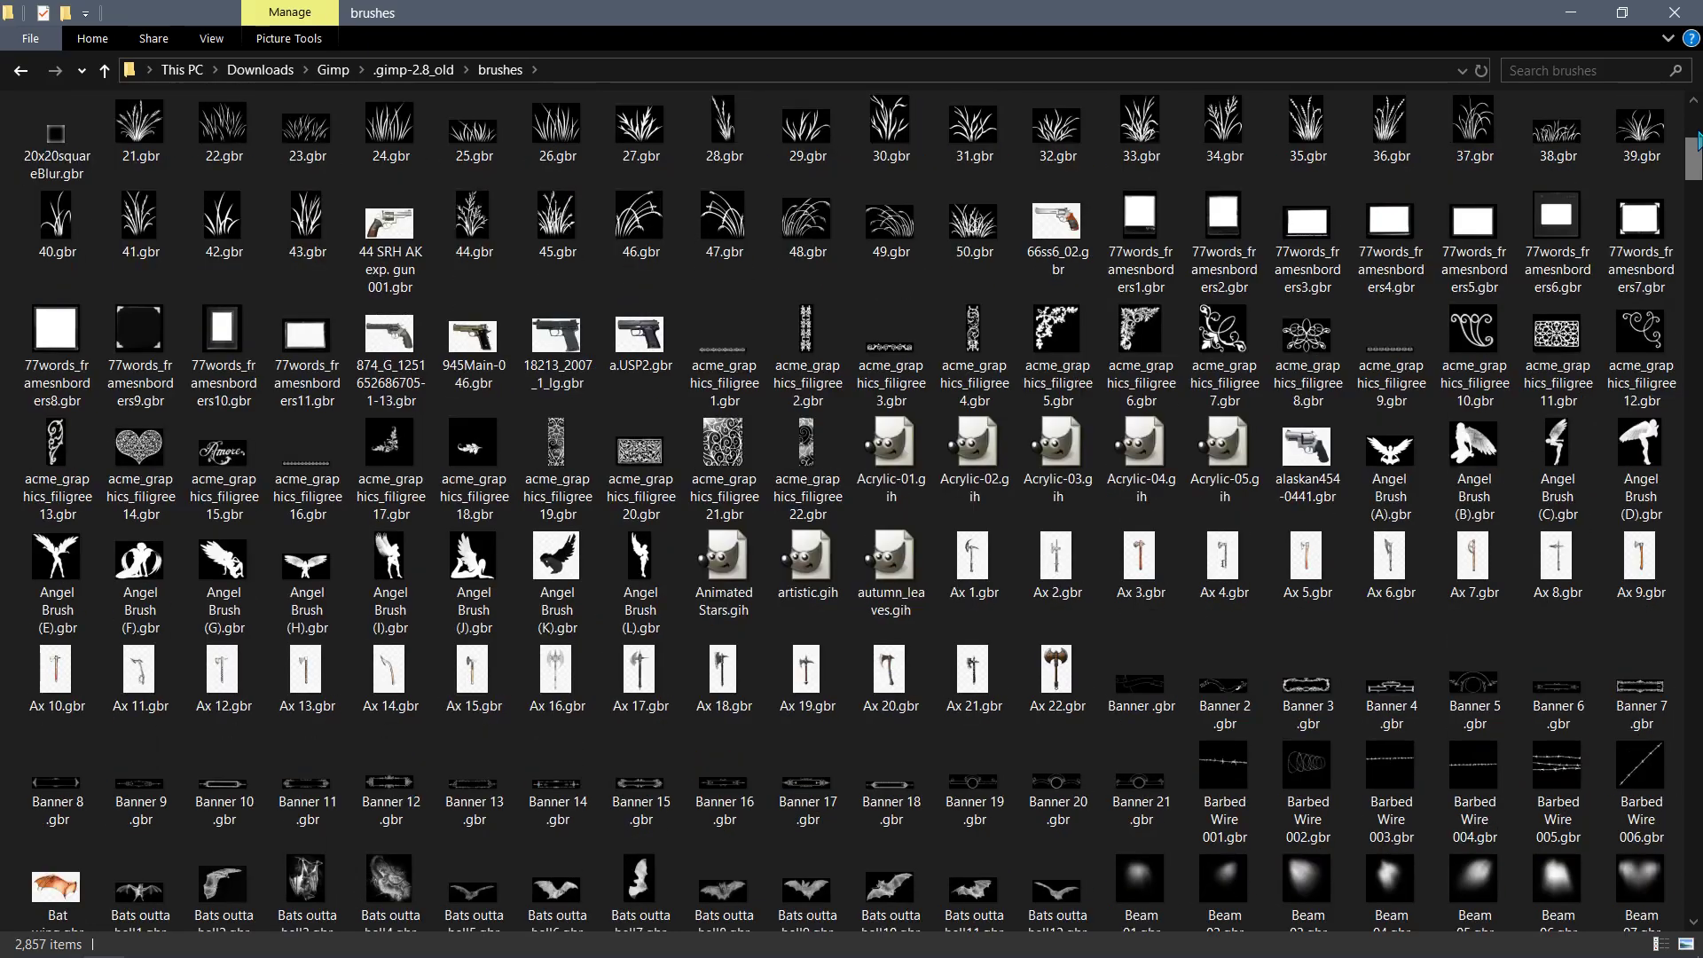
pyautogui.scroll(5, 1698, 136)
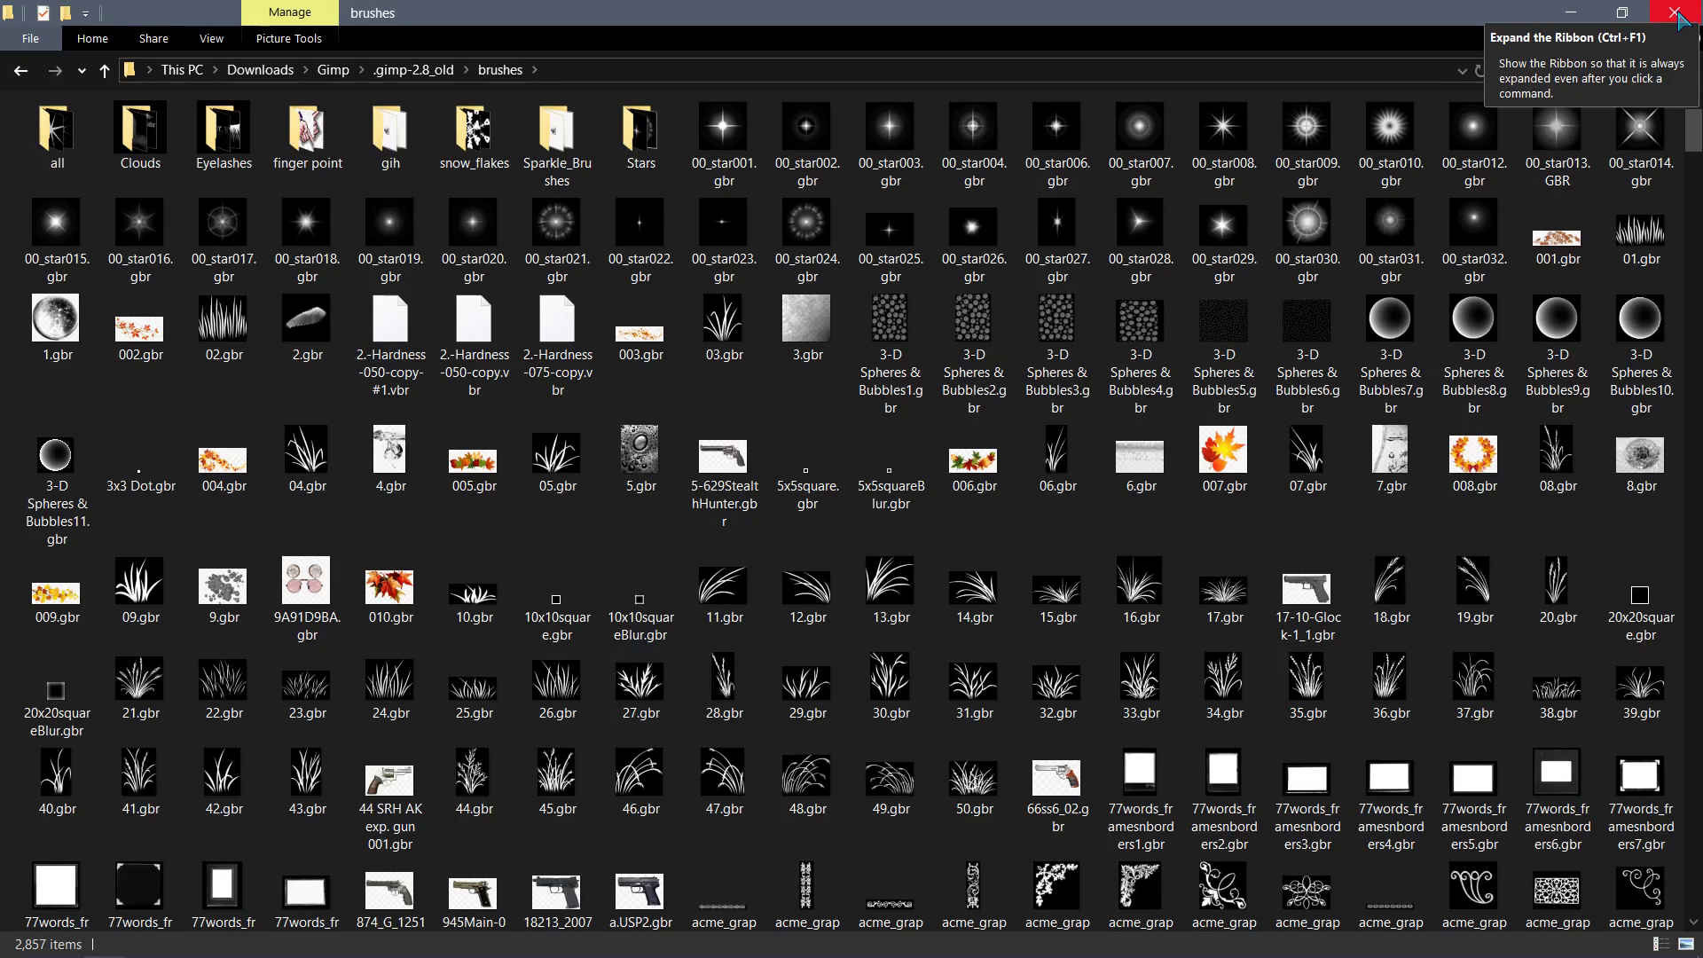
# From This PC, check the WD Black (D:) drive, then go into the C: drive instead
pyautogui.click(180, 70)
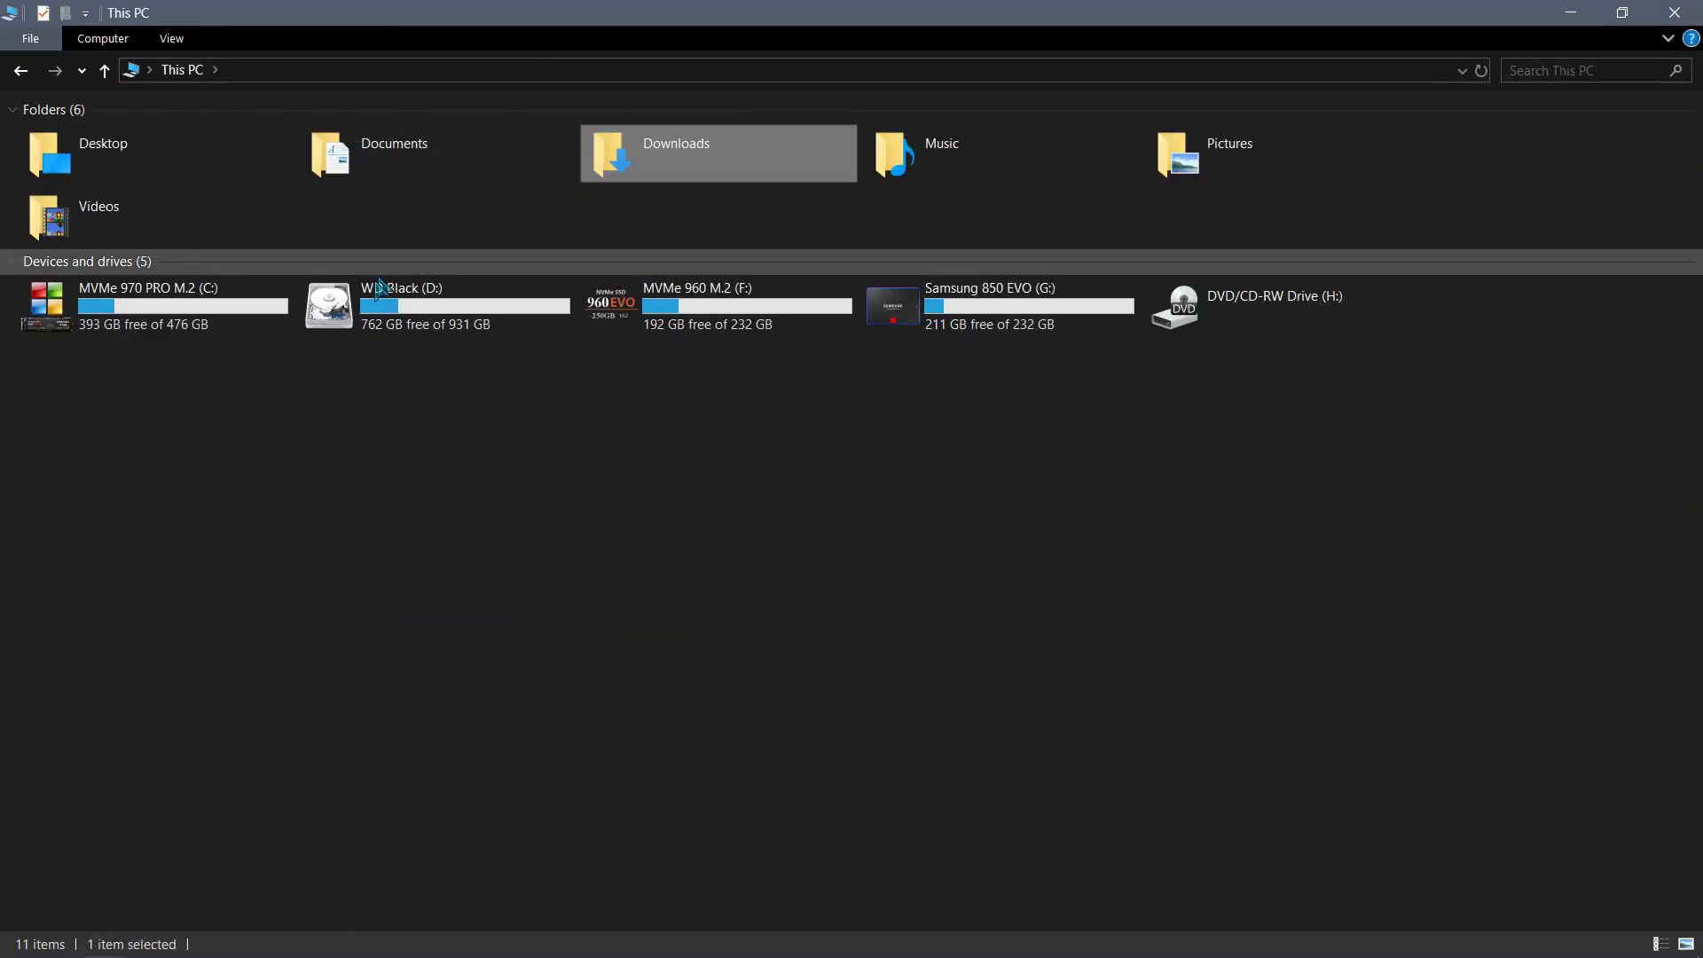
pyautogui.click(423, 309)
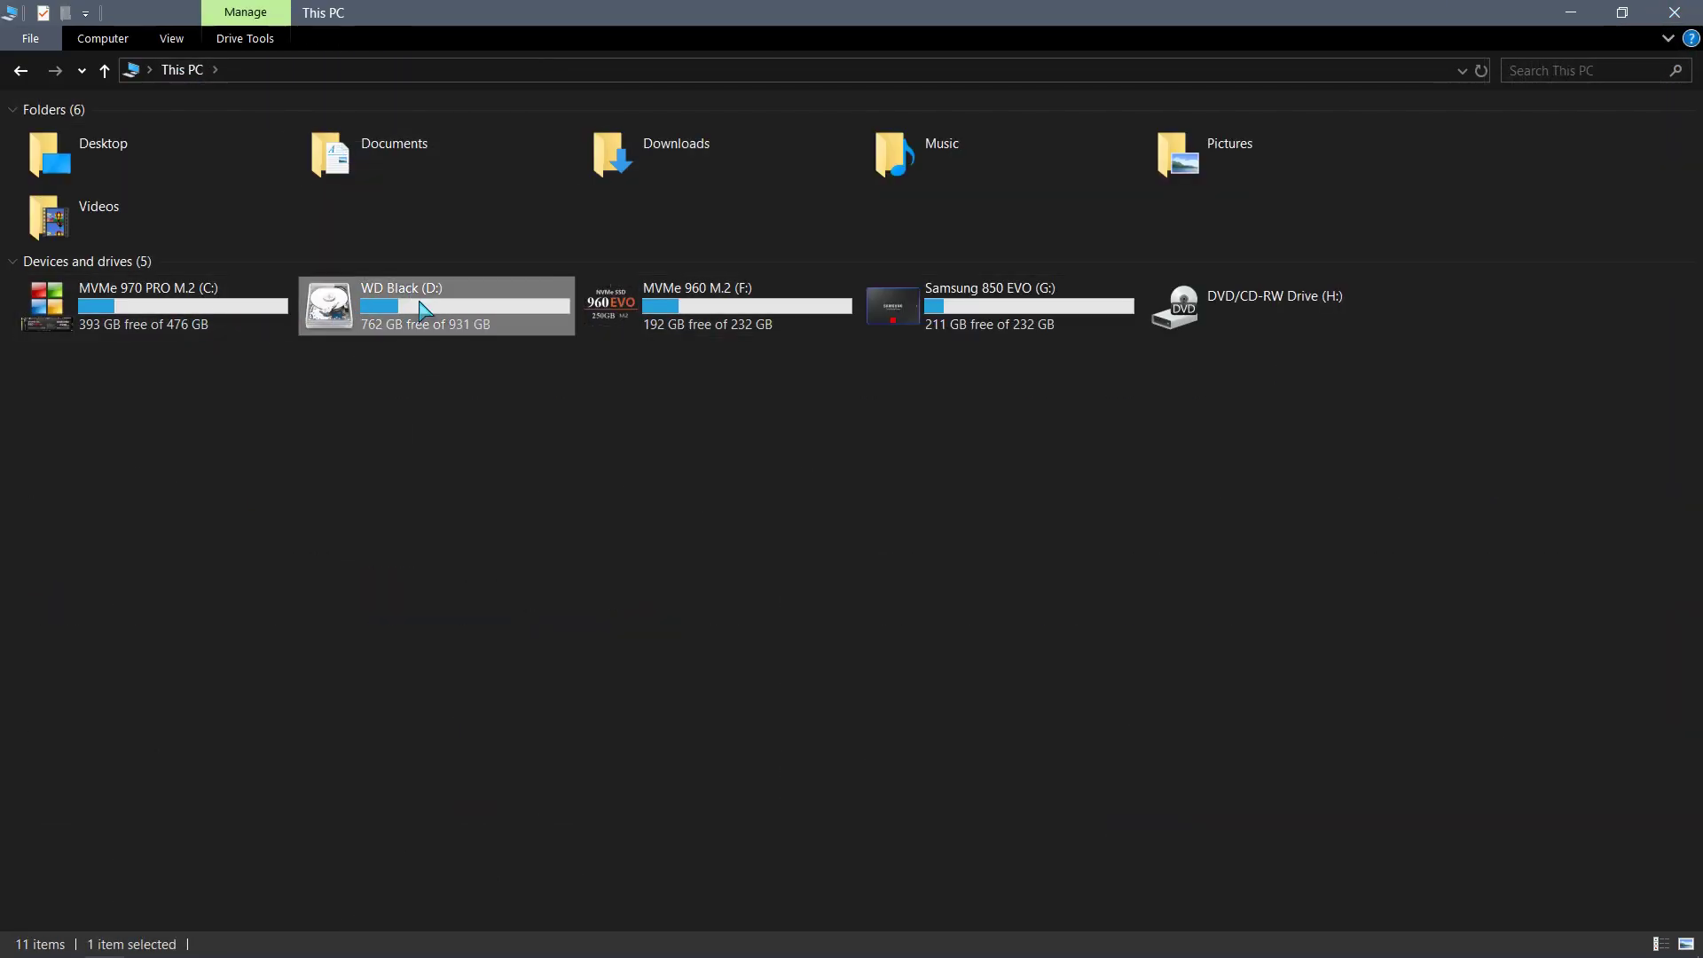
pyautogui.doubleClick(421, 309)
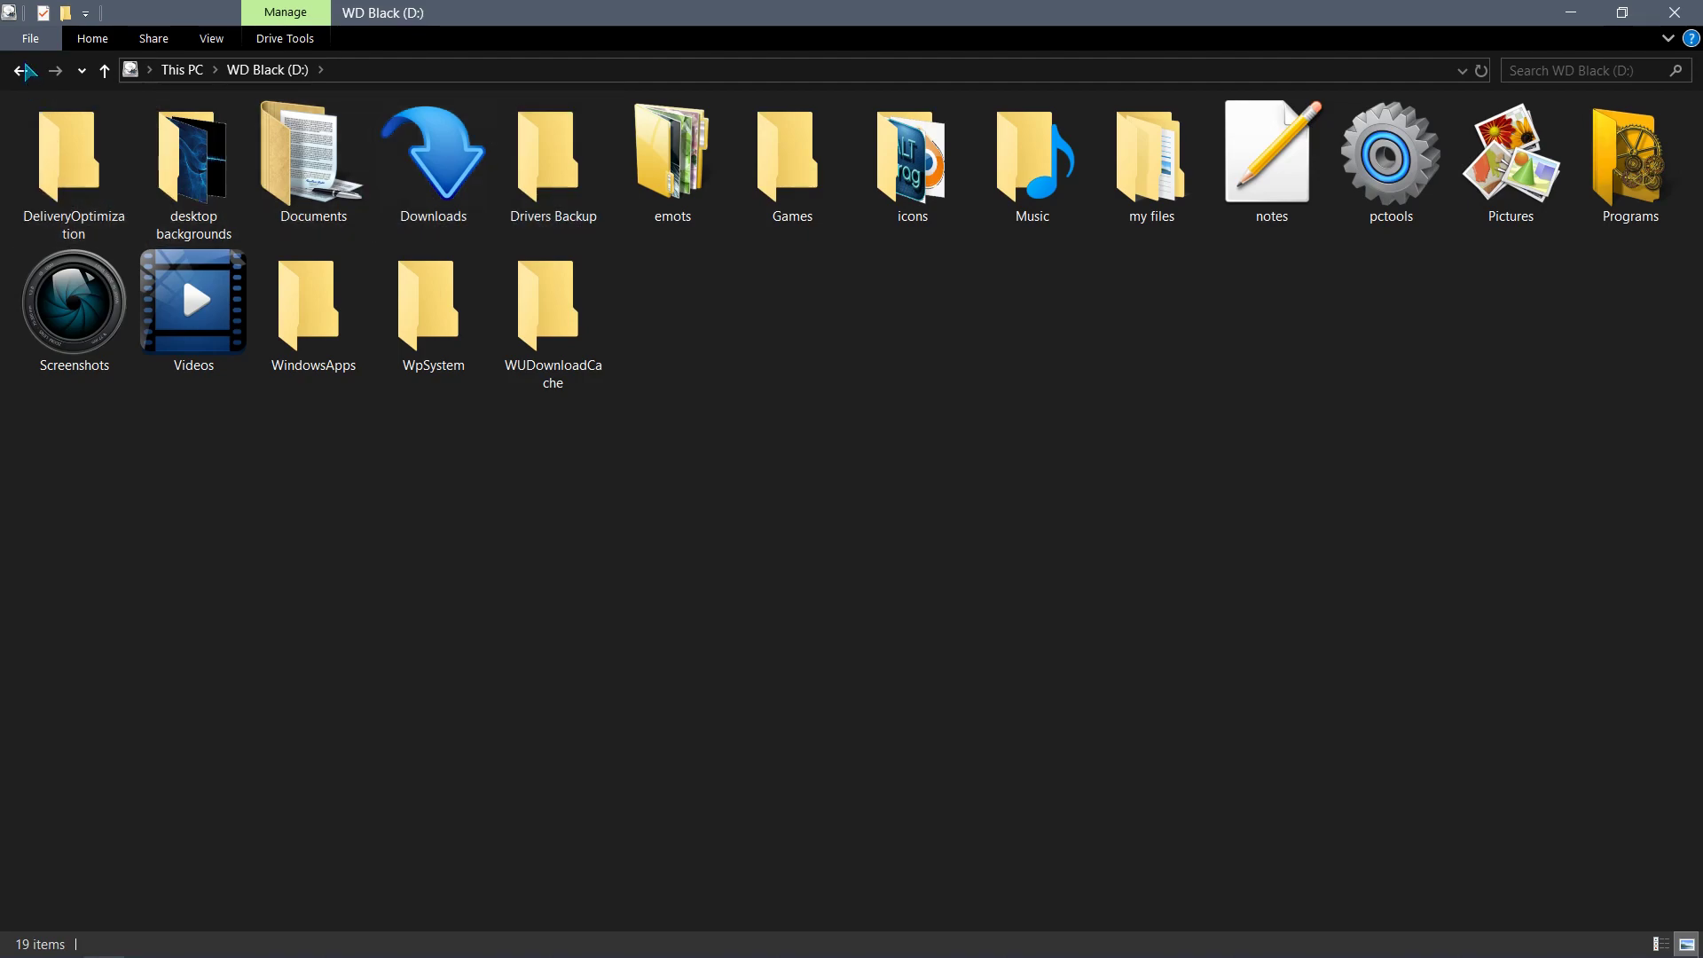
pyautogui.click(26, 71)
pyautogui.doubleClick(174, 317)
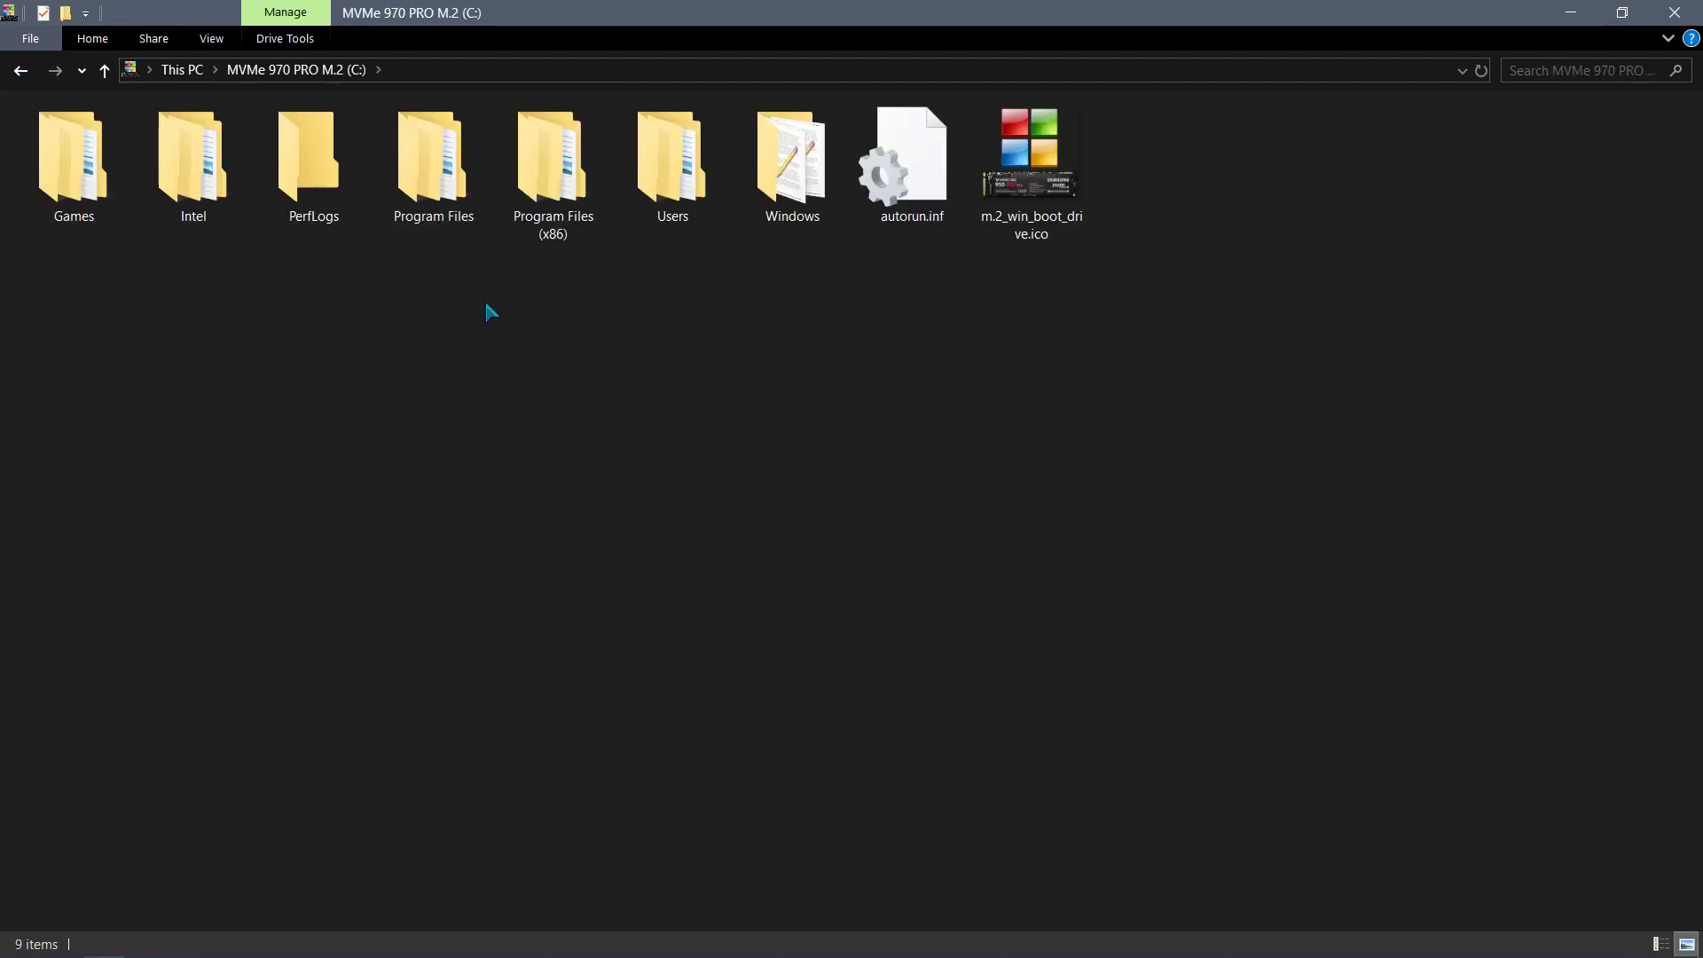
# Navigate Users > user profile > .gimp-2.8 > brushes to show the 38 brush subfolders
pyautogui.doubleClick(671, 159)
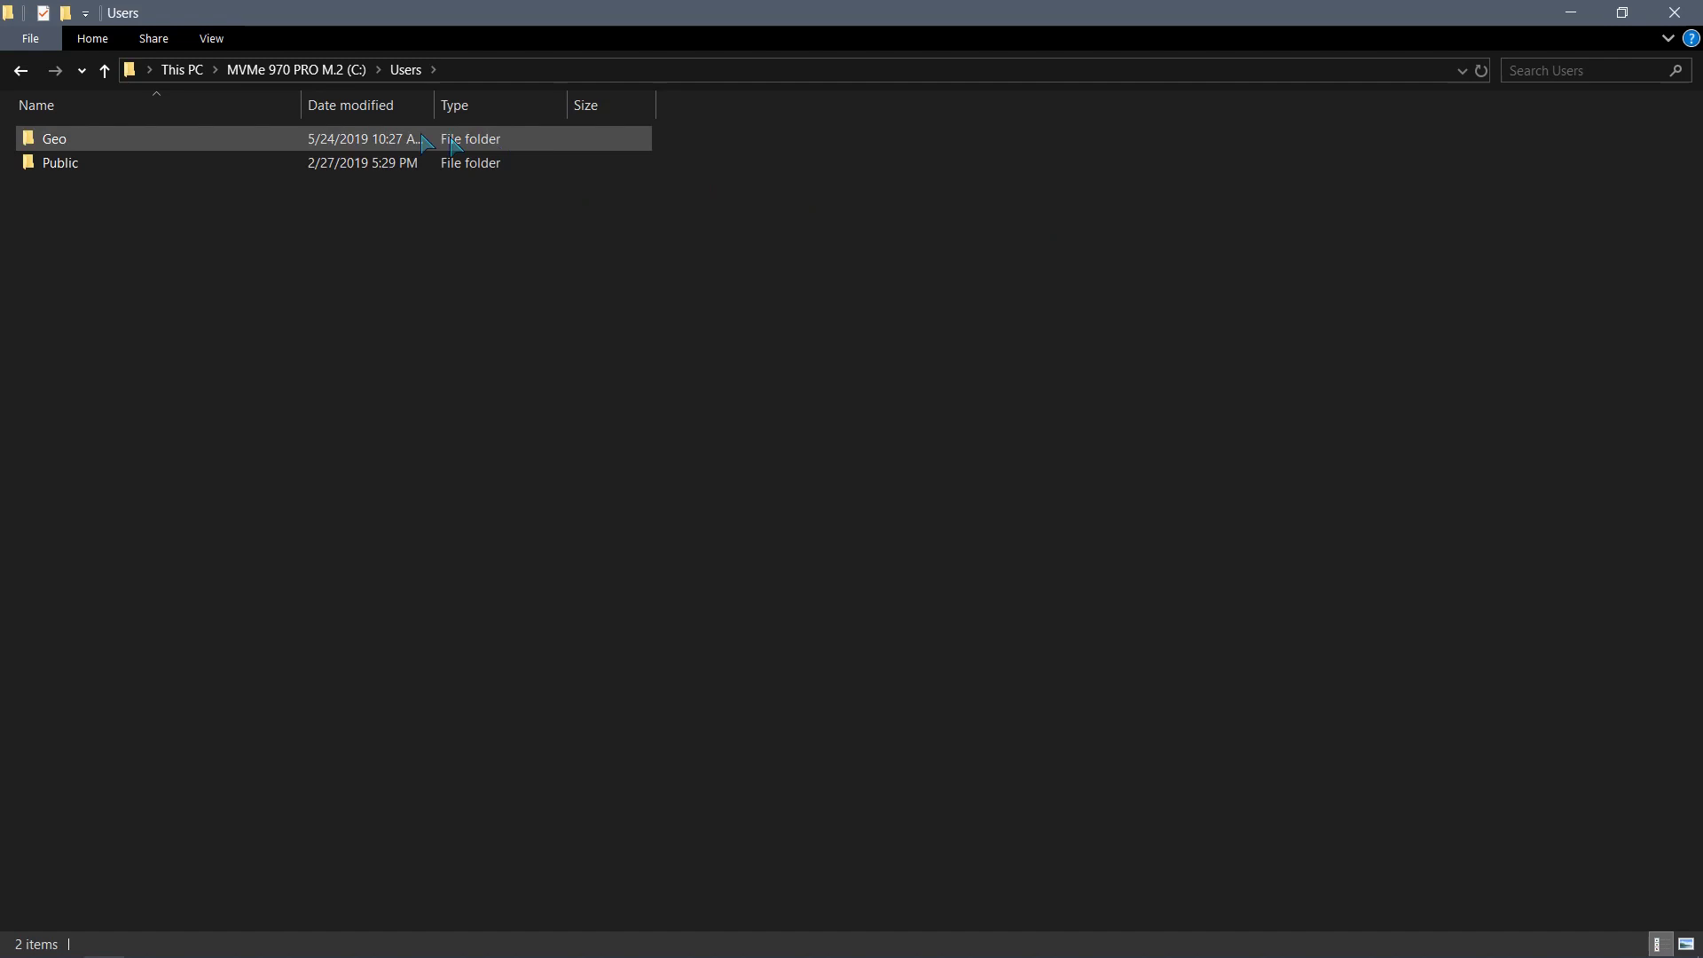
pyautogui.click(60, 163)
pyautogui.doubleClick(53, 141)
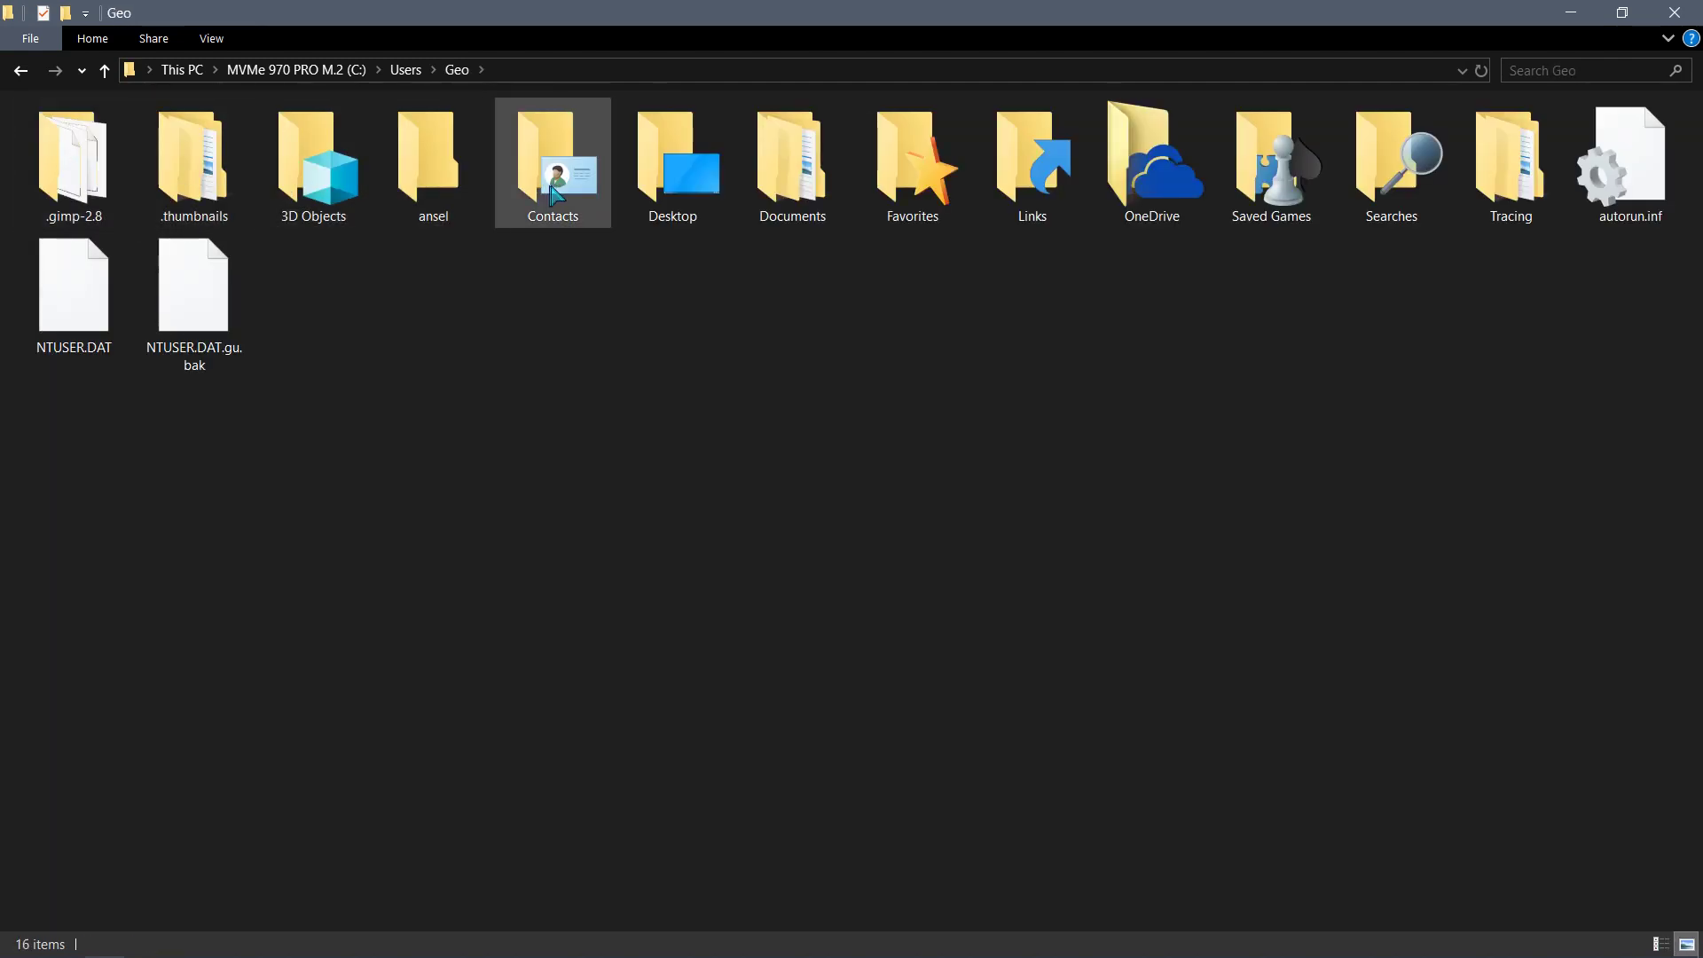
pyautogui.doubleClick(54, 167)
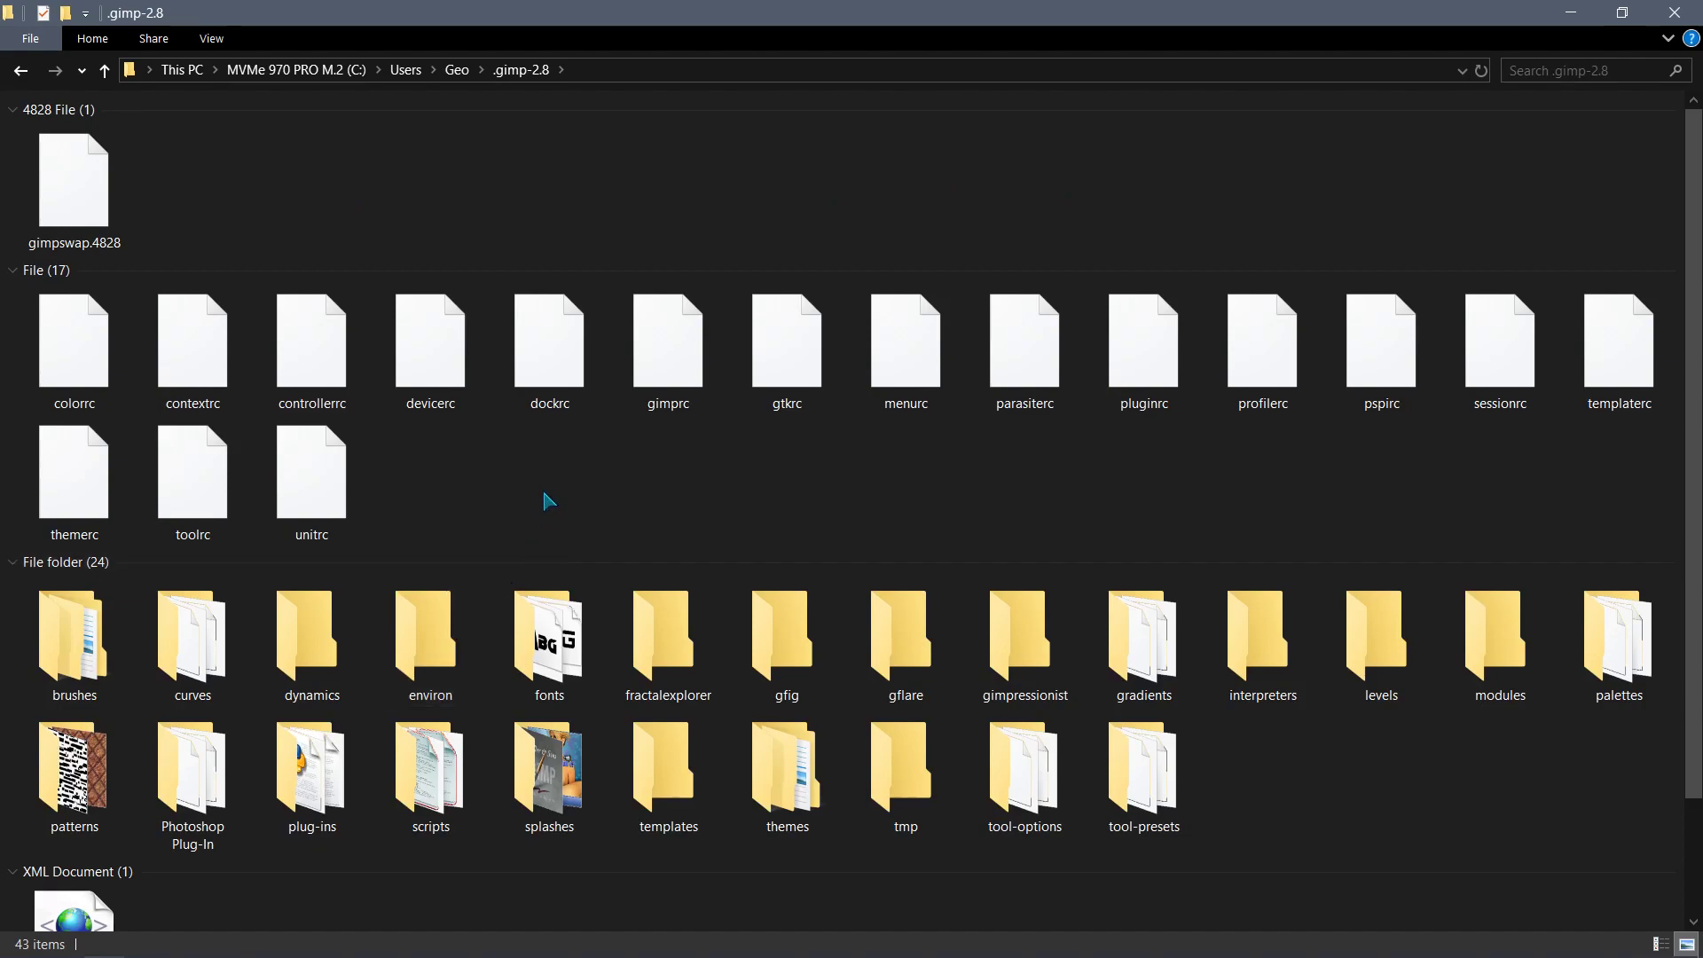
pyautogui.doubleClick(74, 639)
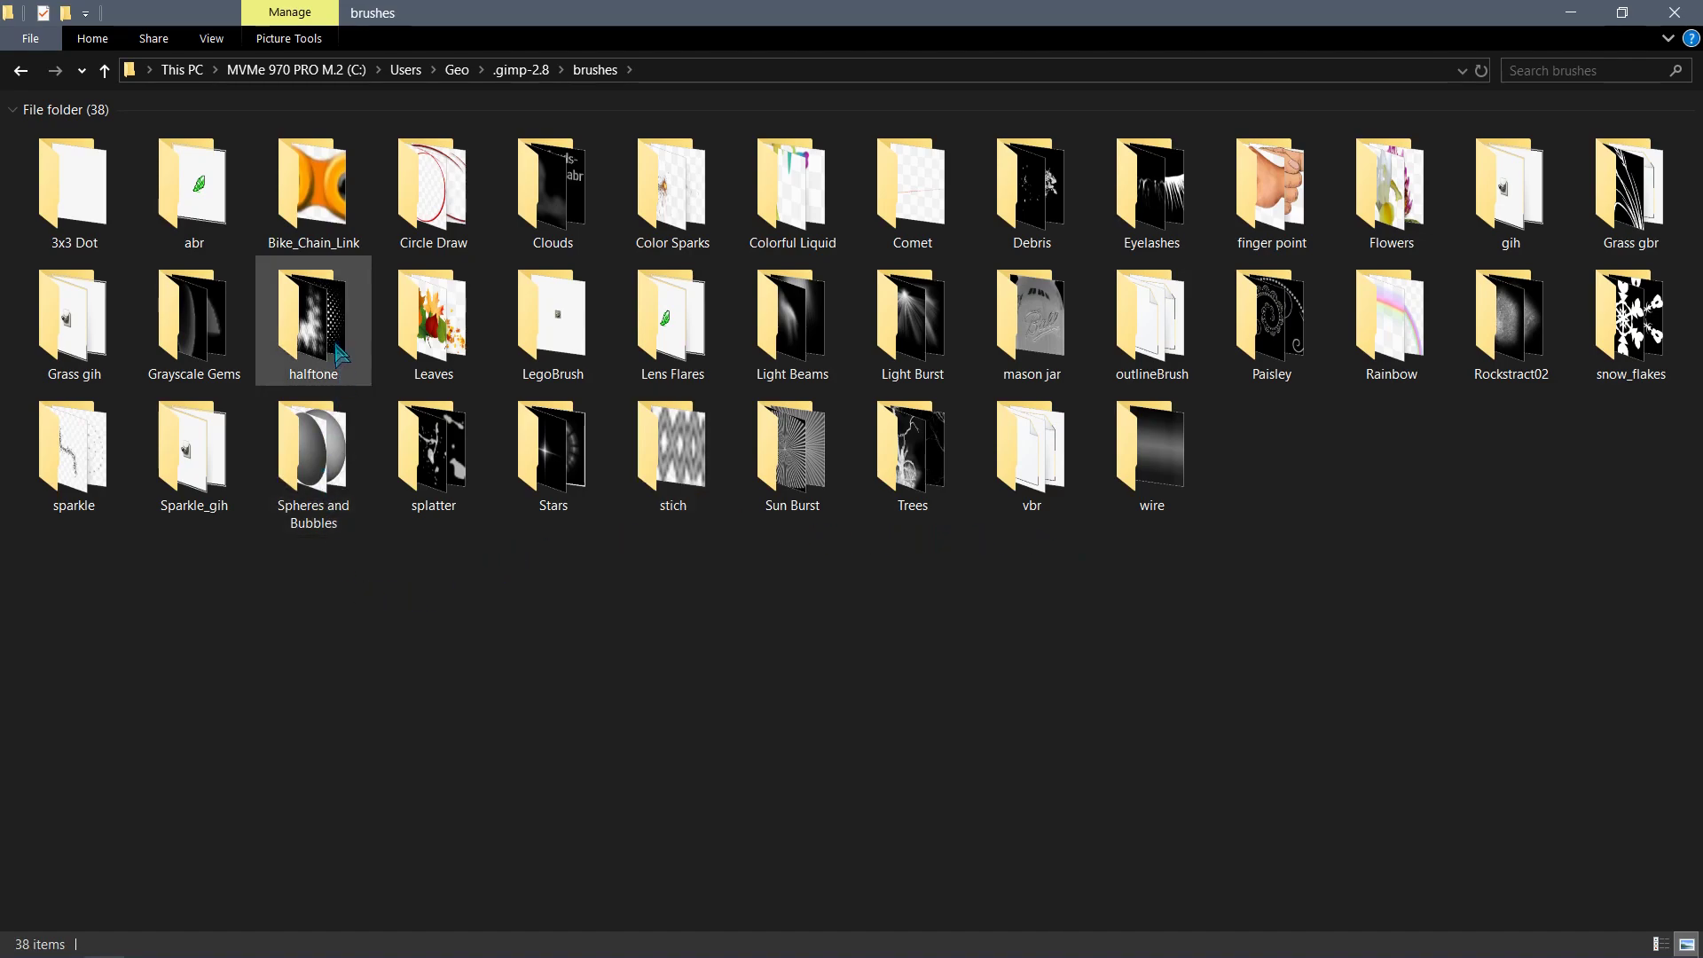
# View the 3x3 Dot folder's single brush file as extra large then large icons, and close Explorer
pyautogui.doubleClick(73, 193)
pyautogui.rightClick(114, 327)
pyautogui.moveTo(164, 337)
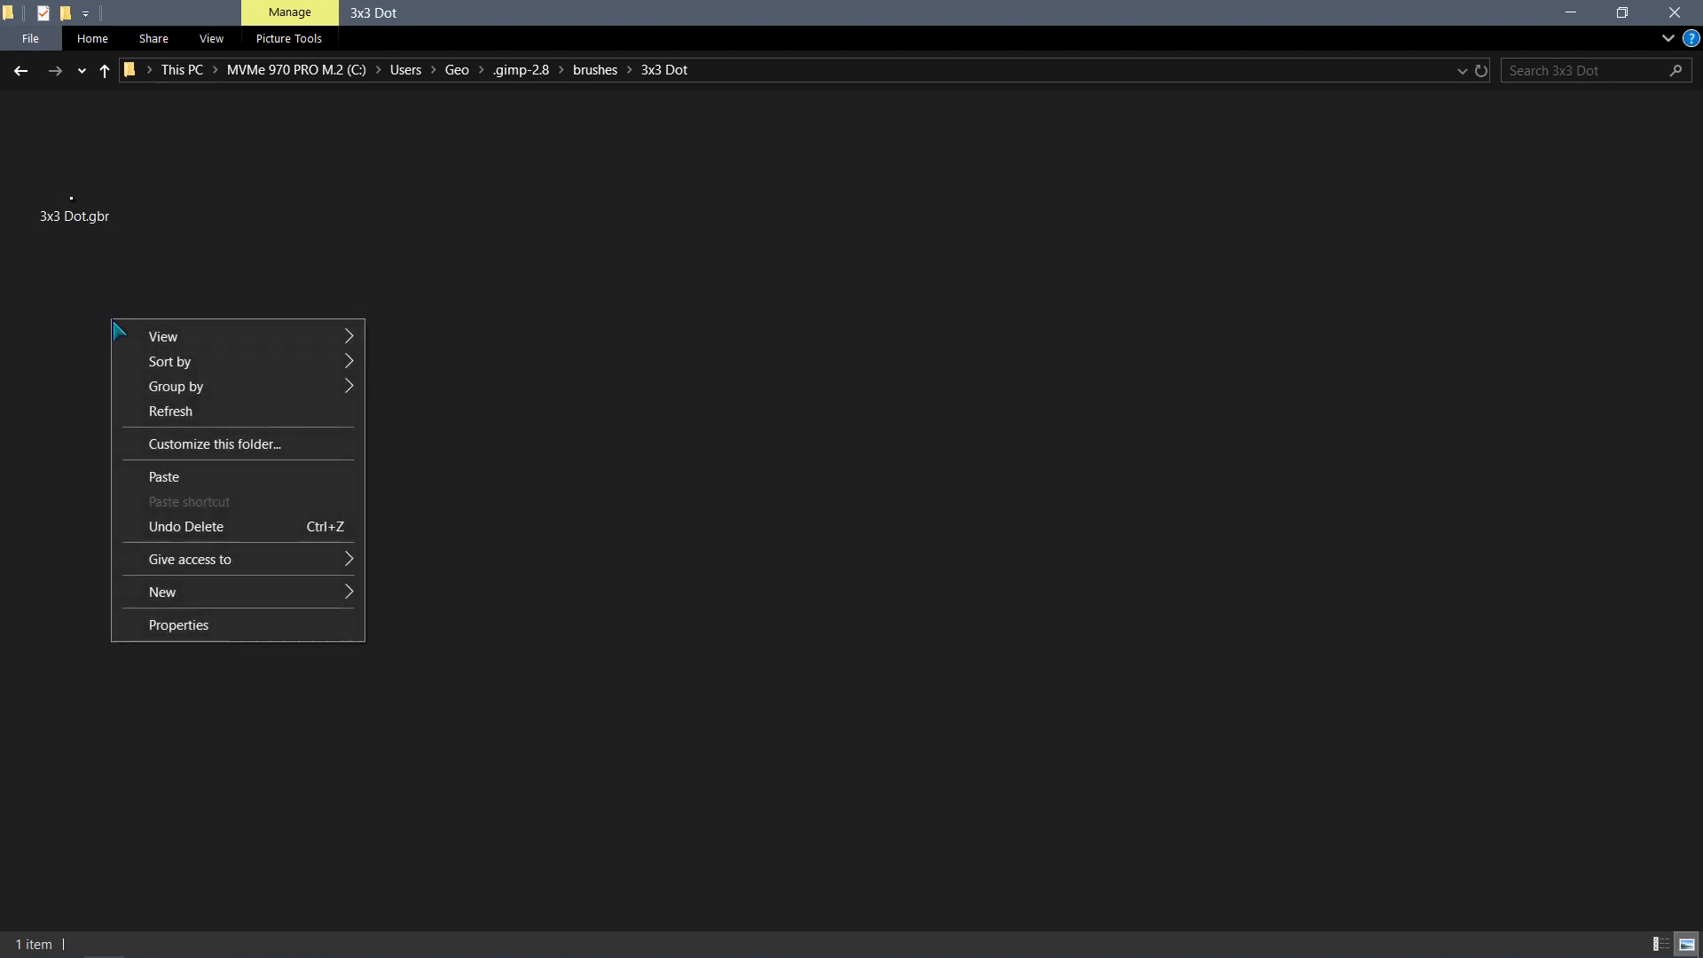
pyautogui.click(433, 343)
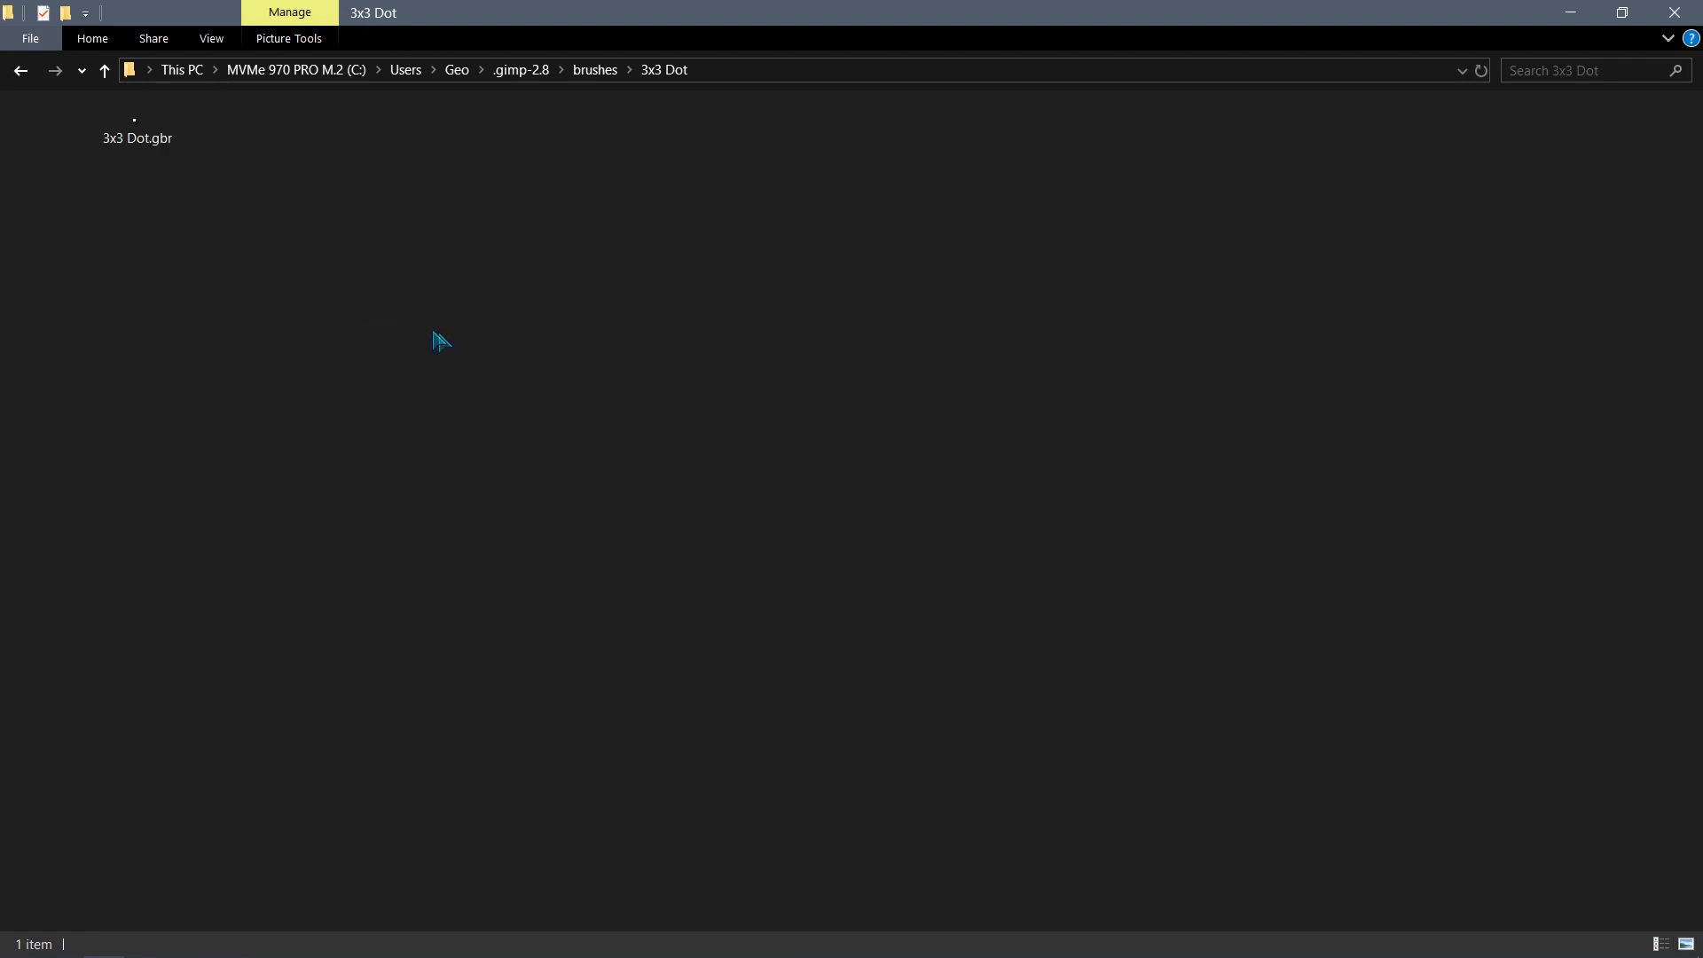
pyautogui.rightClick(93, 339)
pyautogui.moveTo(143, 345)
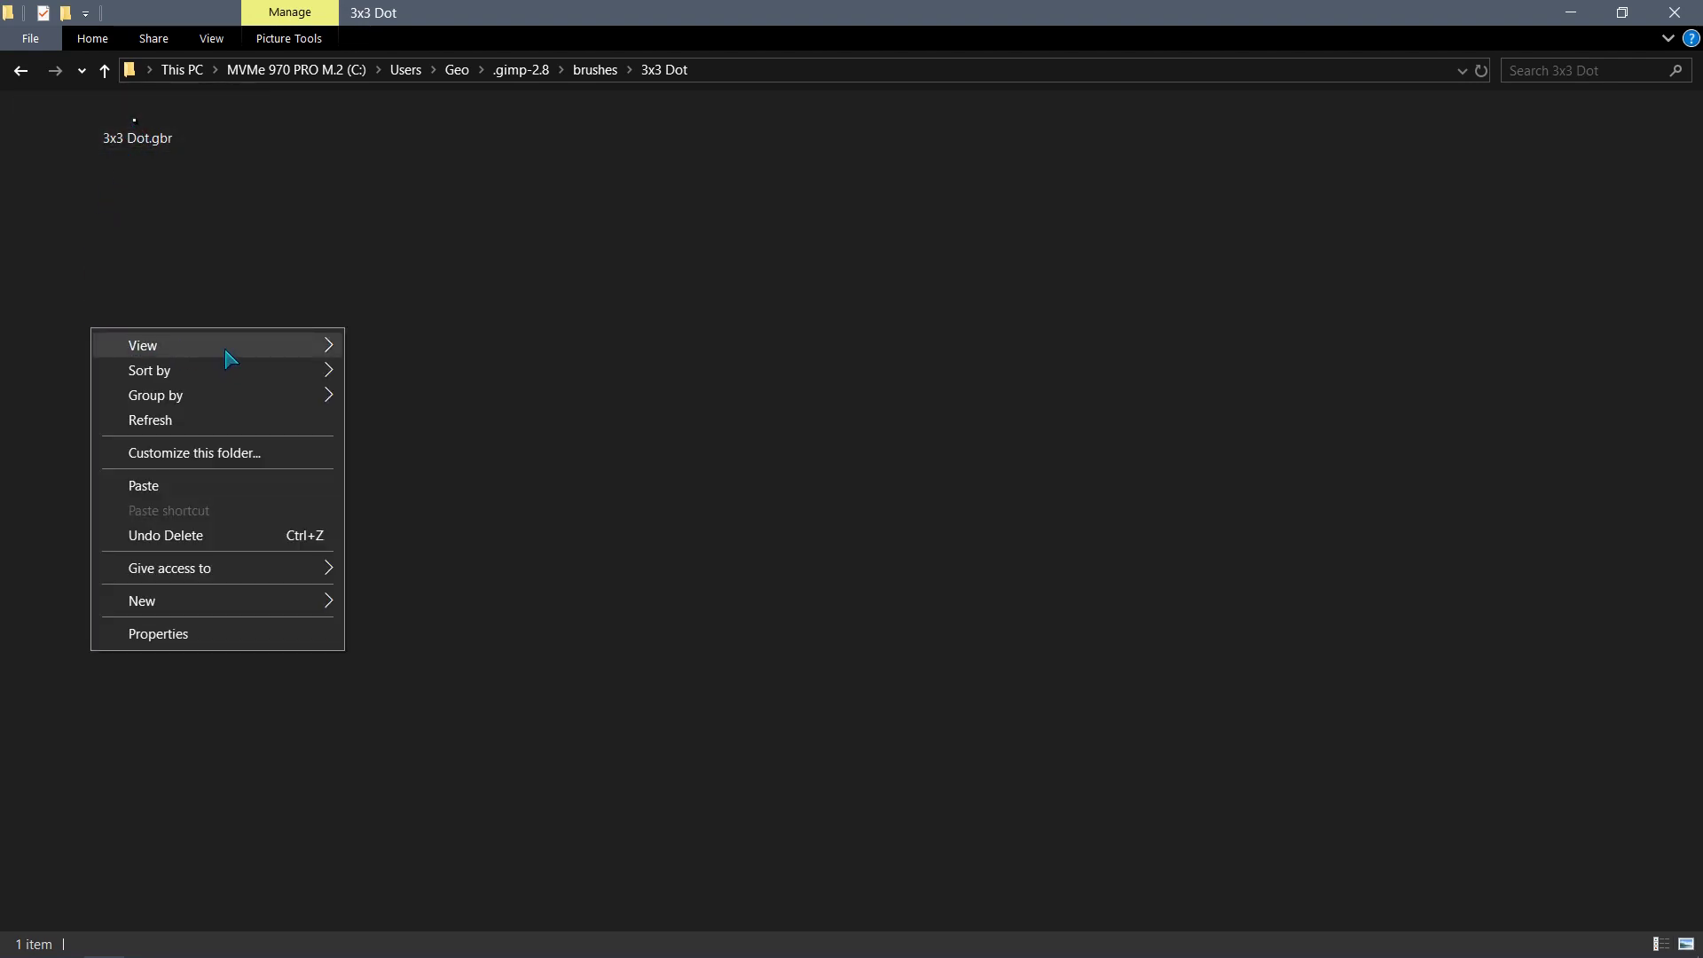
pyautogui.click(400, 370)
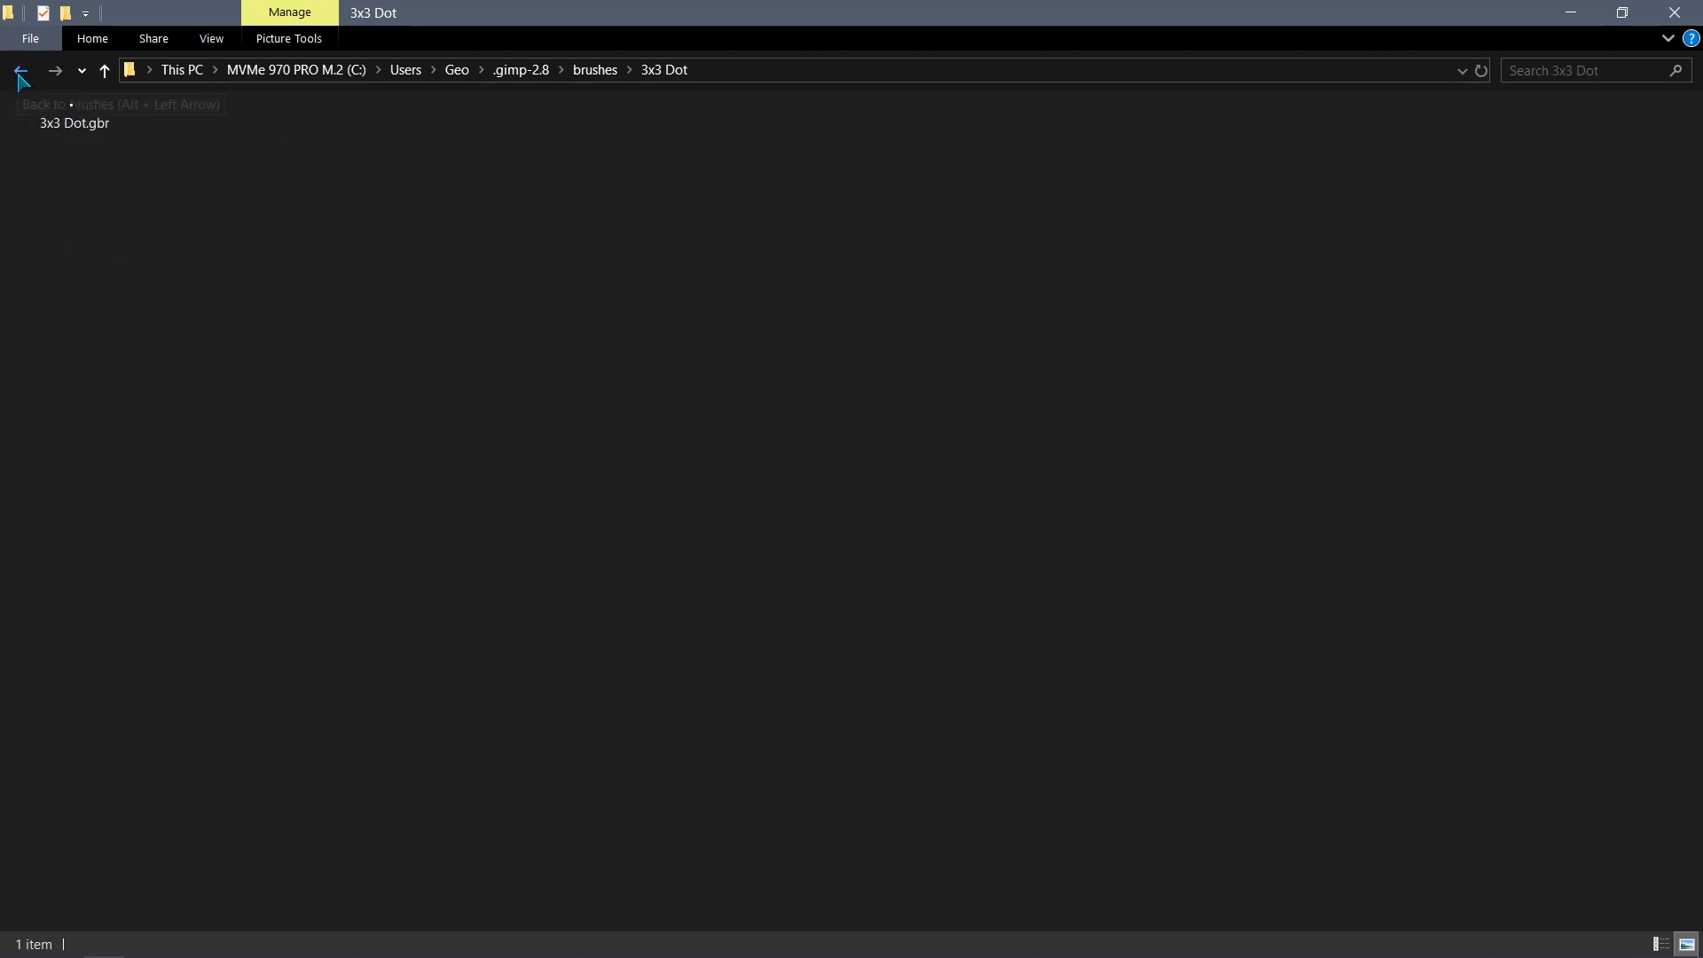
pyautogui.click(1676, 12)
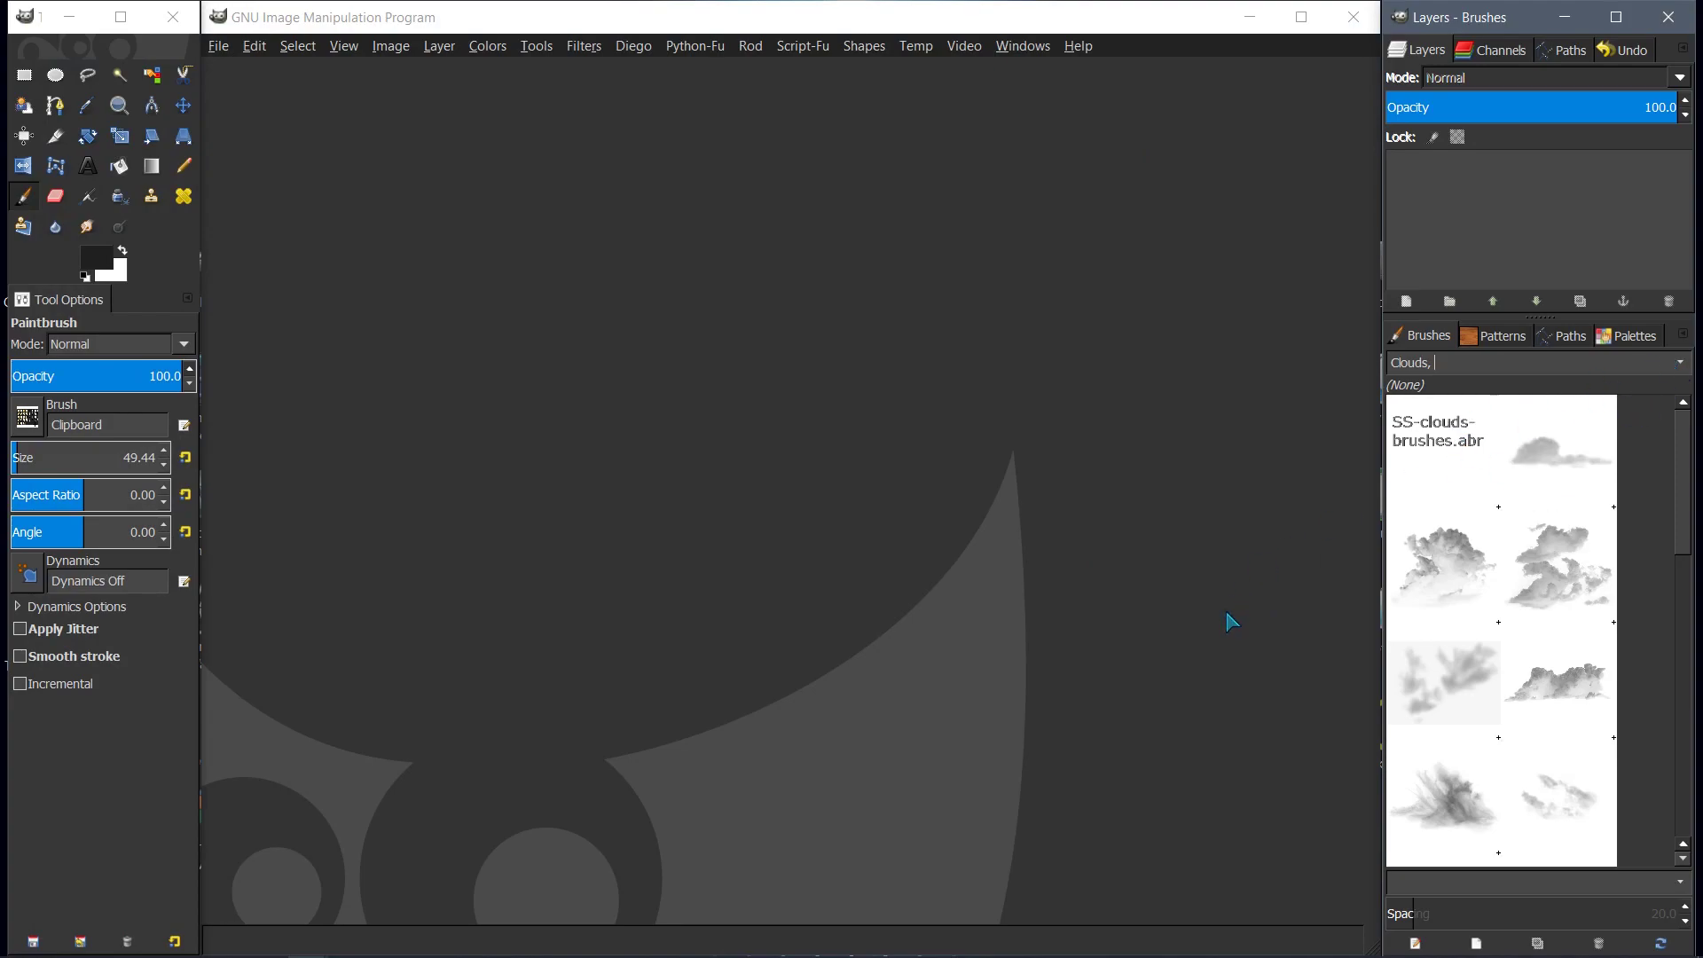
# In the Brushes dock, deselect the Clouds tag and filter the brushes by 3x3 Dot
pyautogui.press('super')
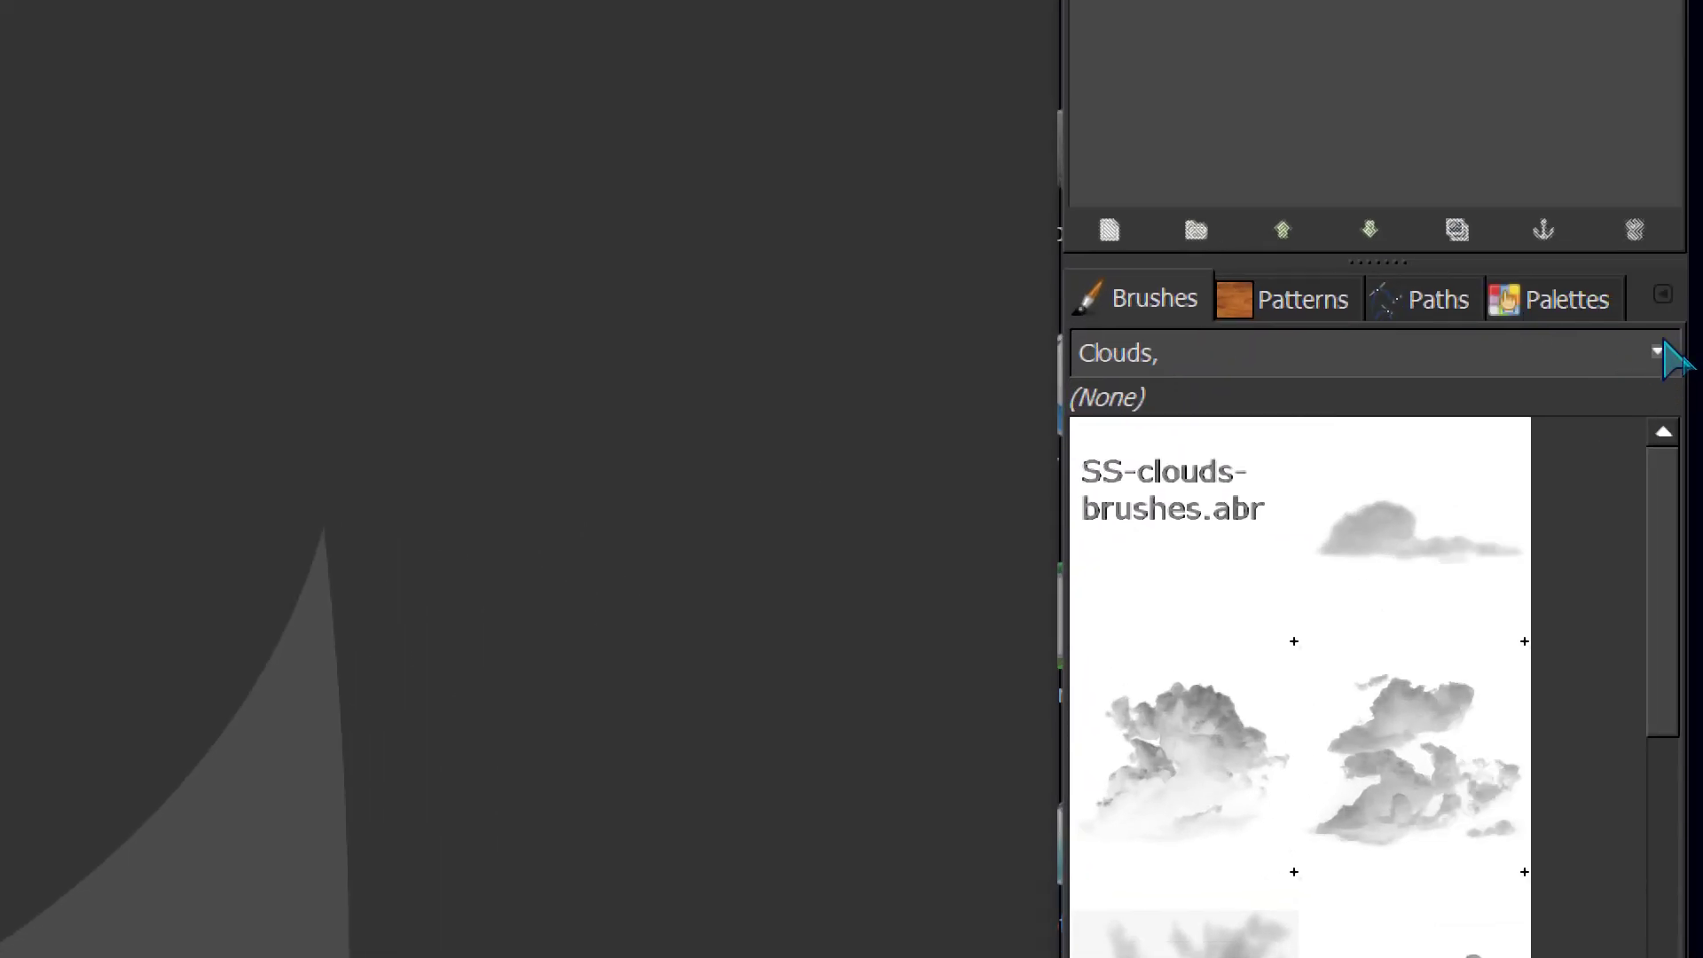
pyautogui.click(1660, 354)
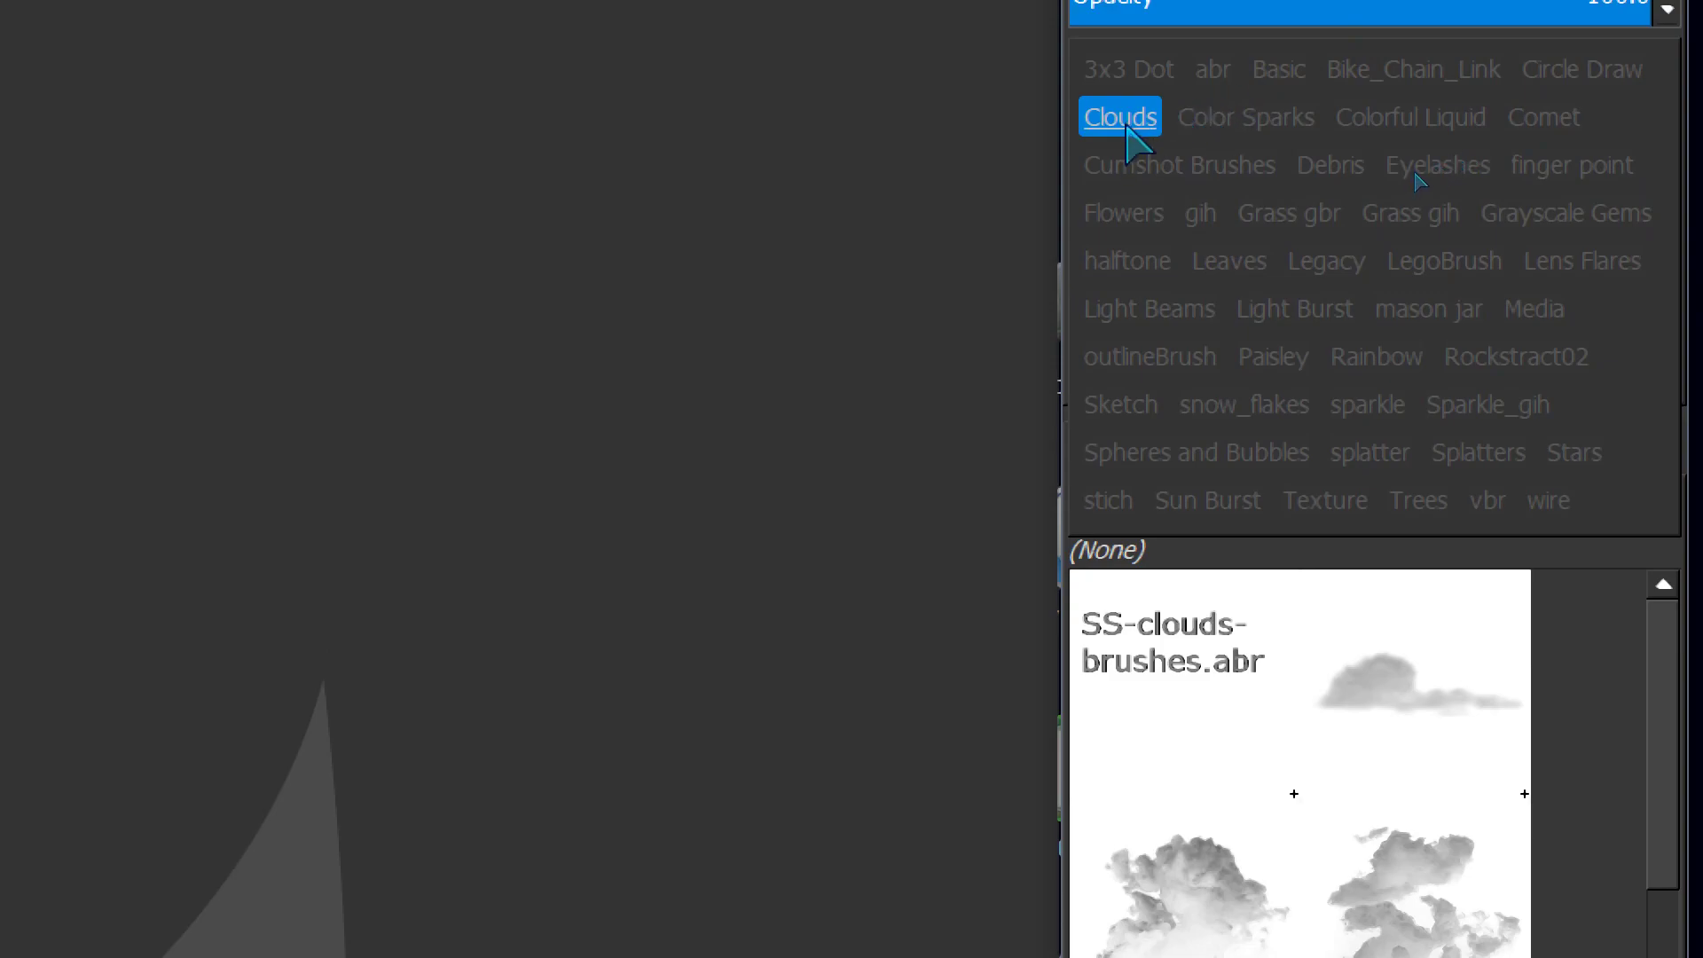
pyautogui.click(1127, 129)
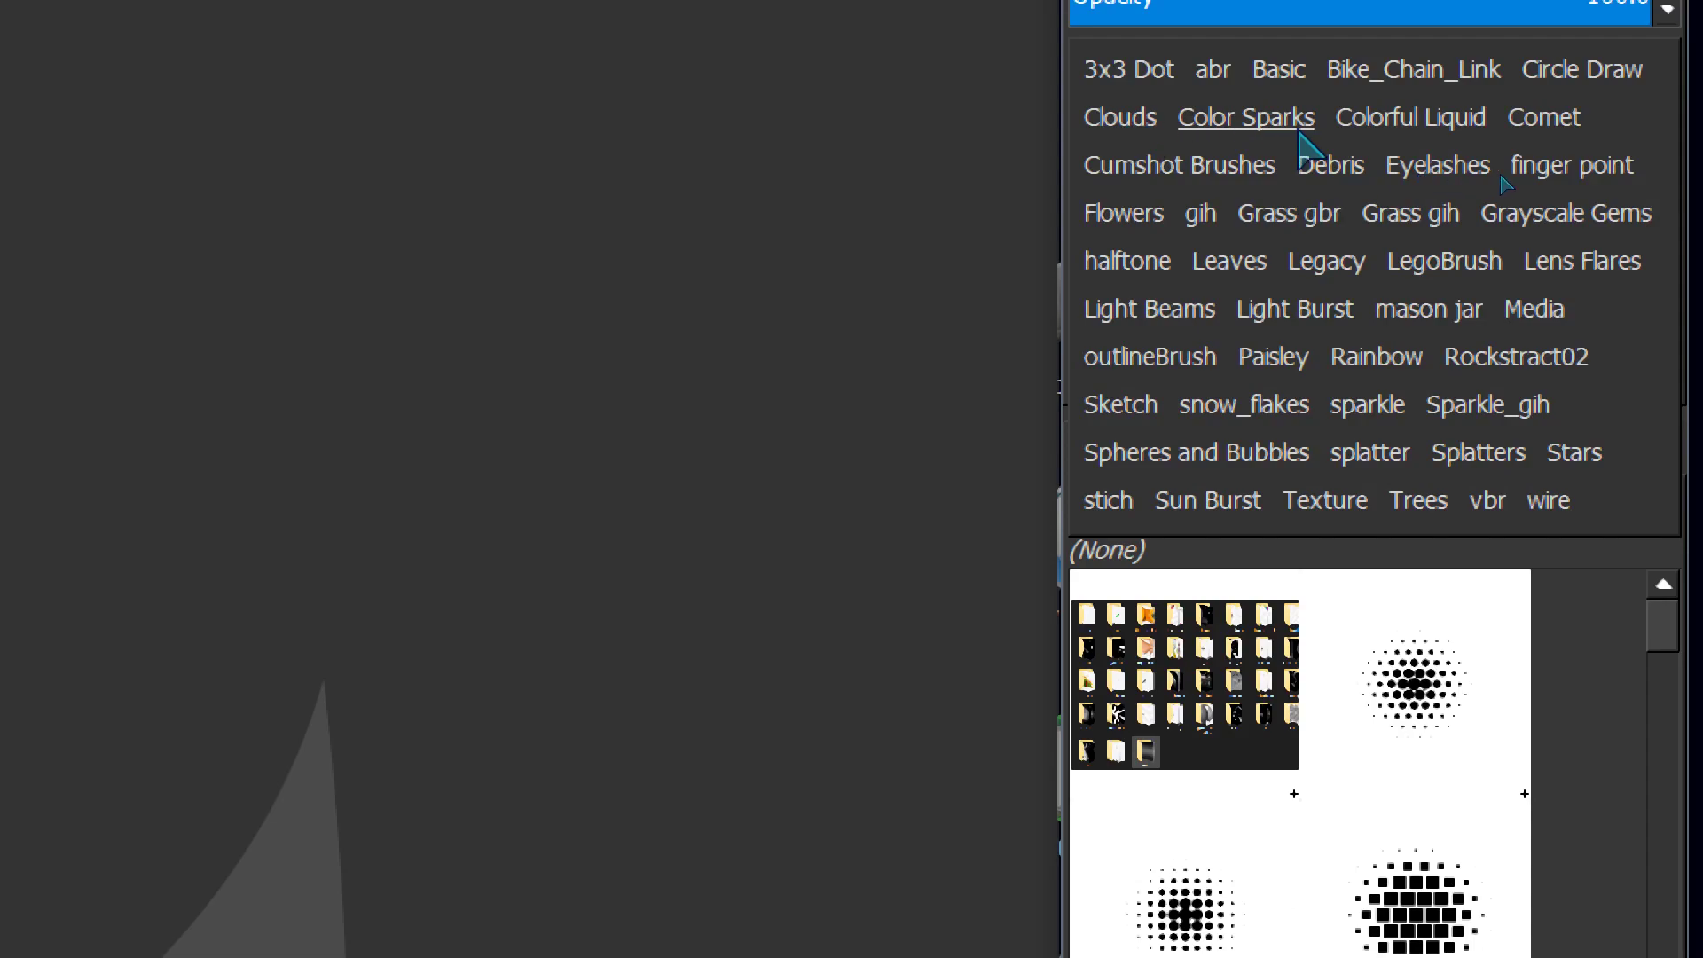
pyautogui.click(1132, 71)
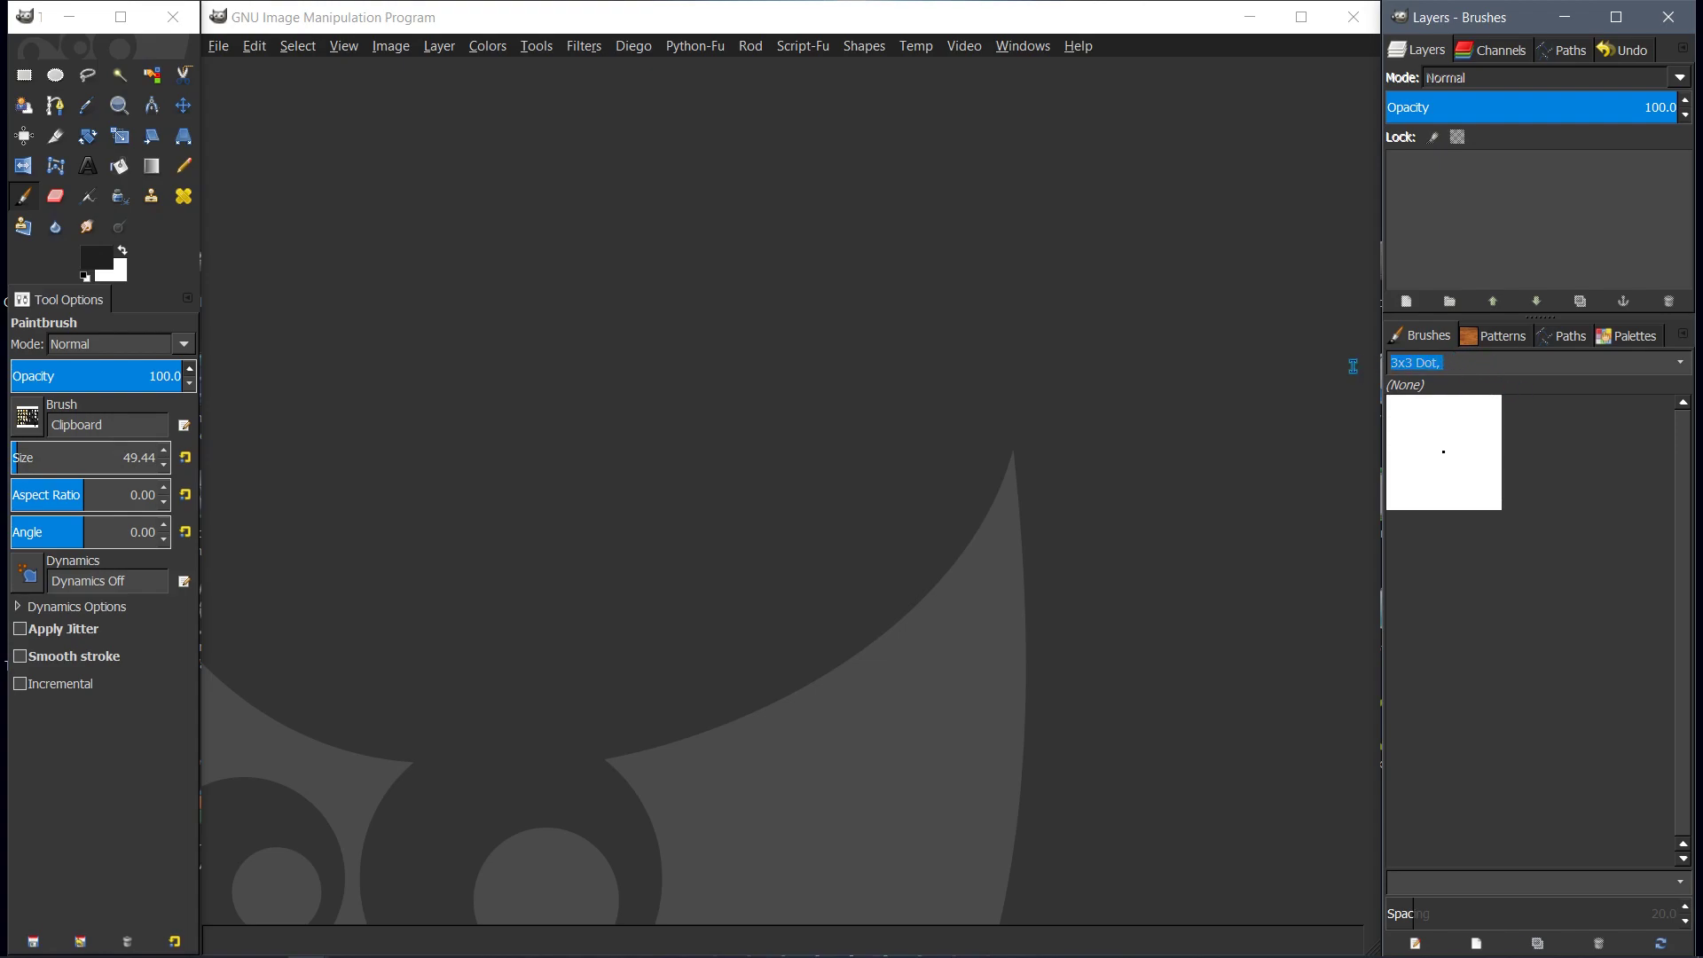
# Replace the 3x3 Dot filter with the Light Beams tag, then select its filter text for editing
pyautogui.press('BackSpace')
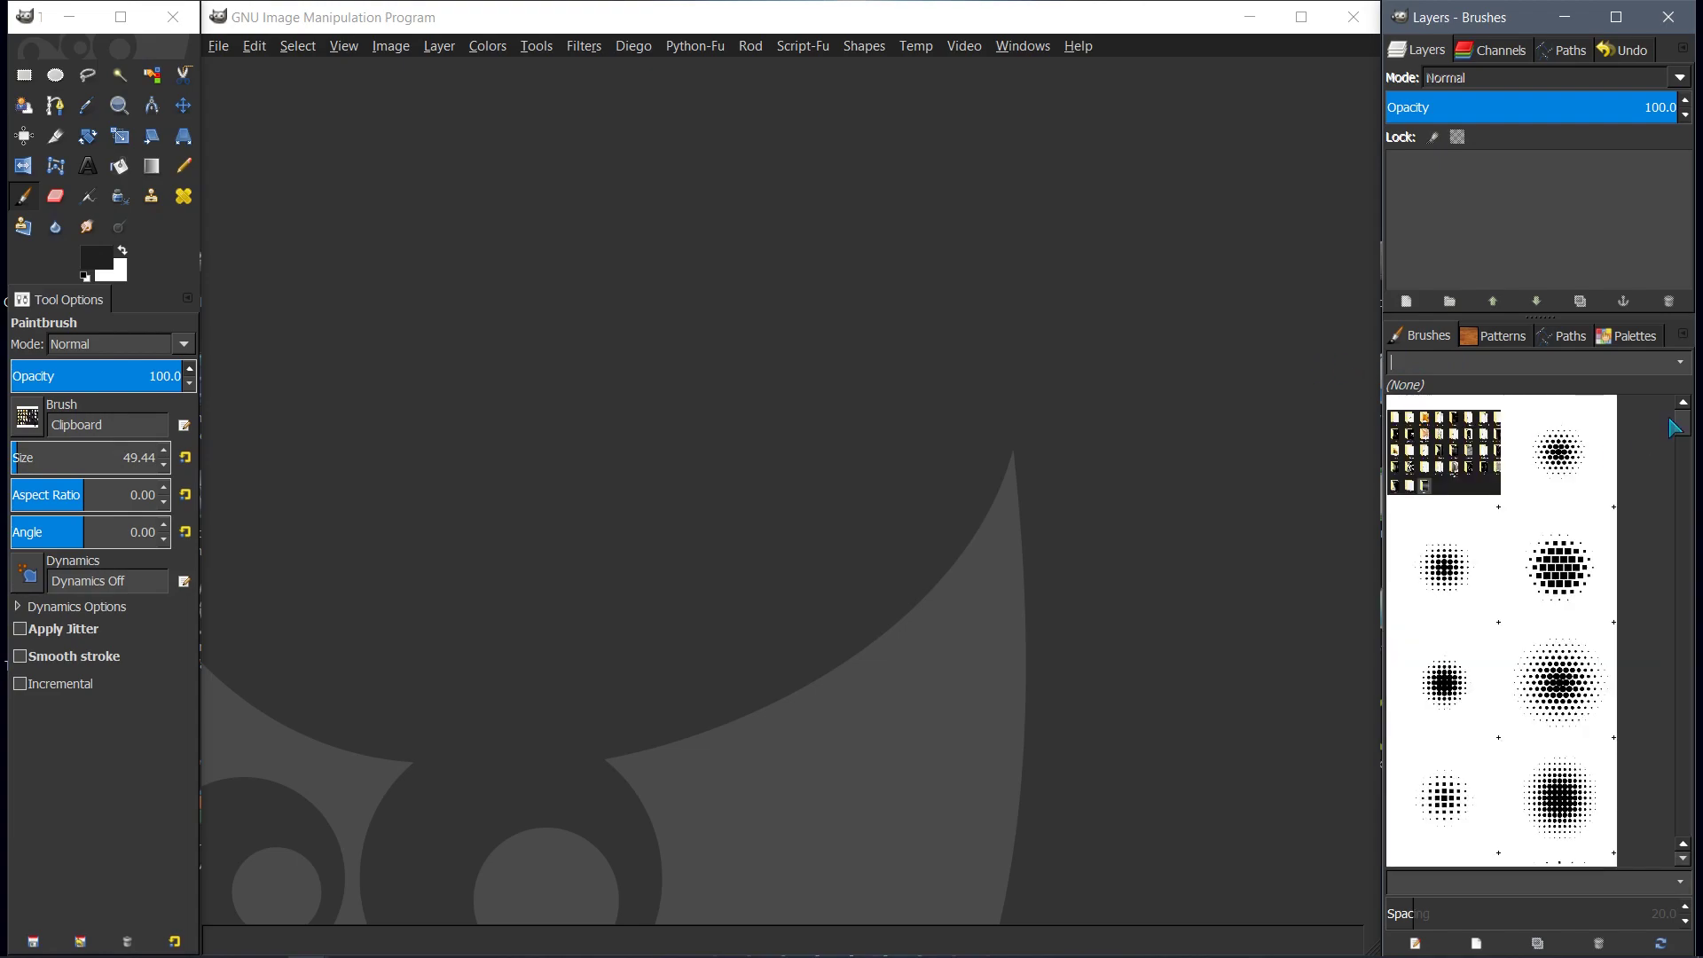
pyautogui.moveTo(1684, 424); pyautogui.dragTo(1683, 504)
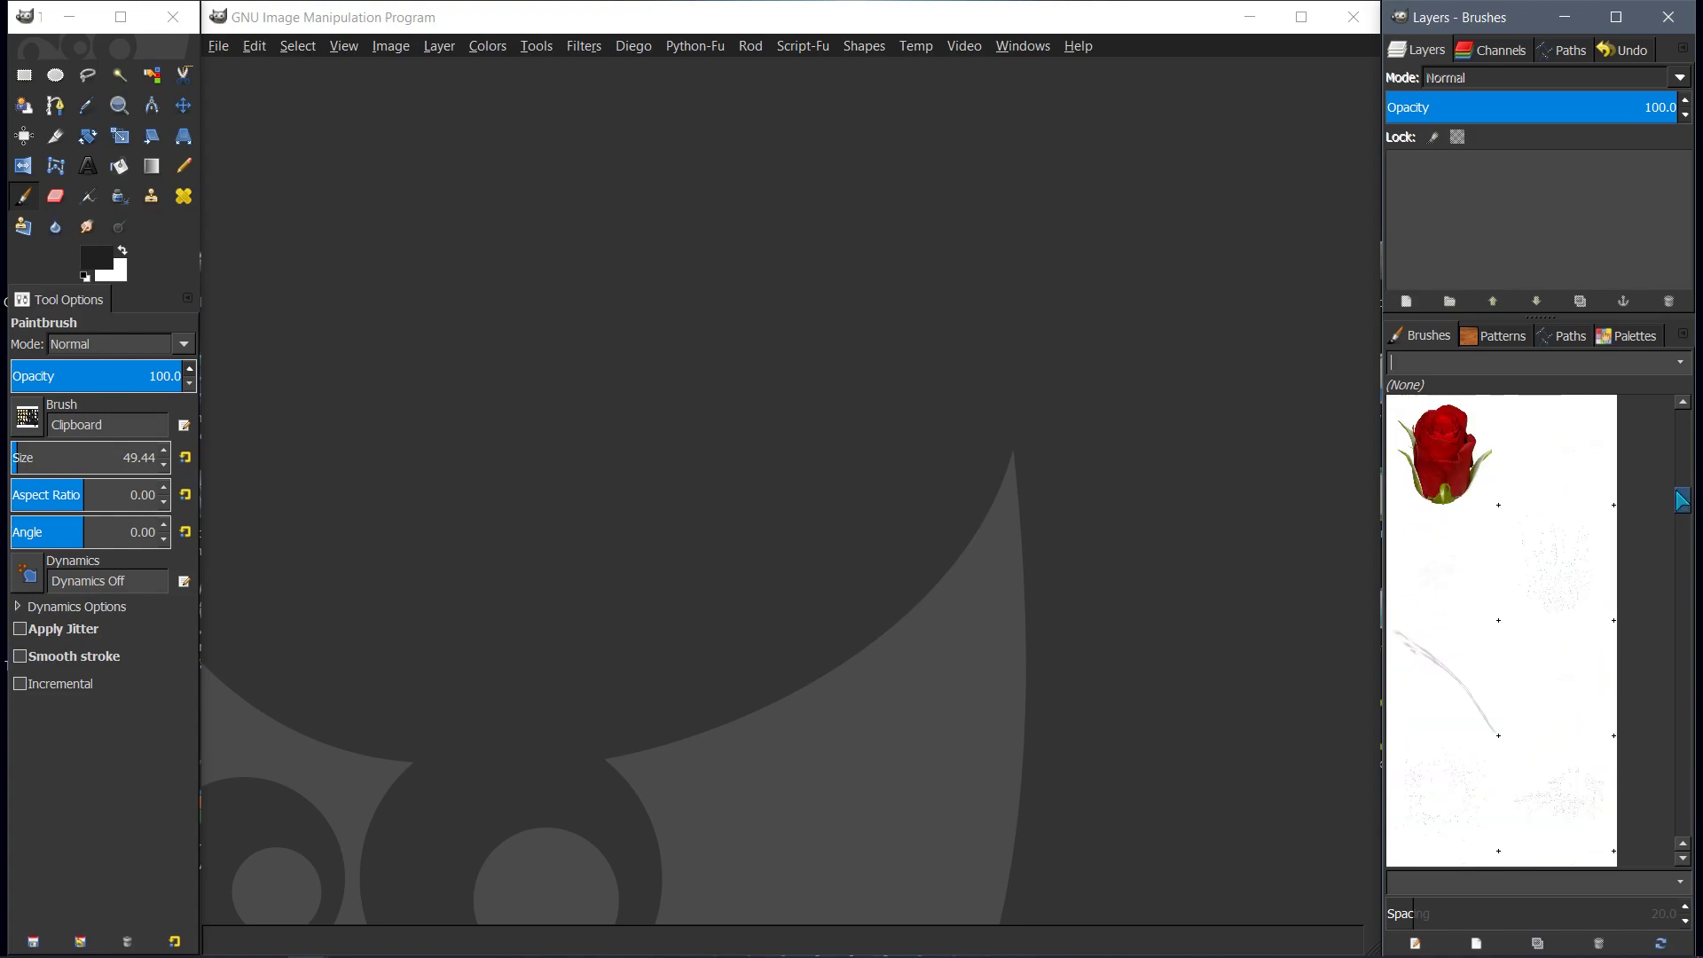
pyautogui.click(1681, 362)
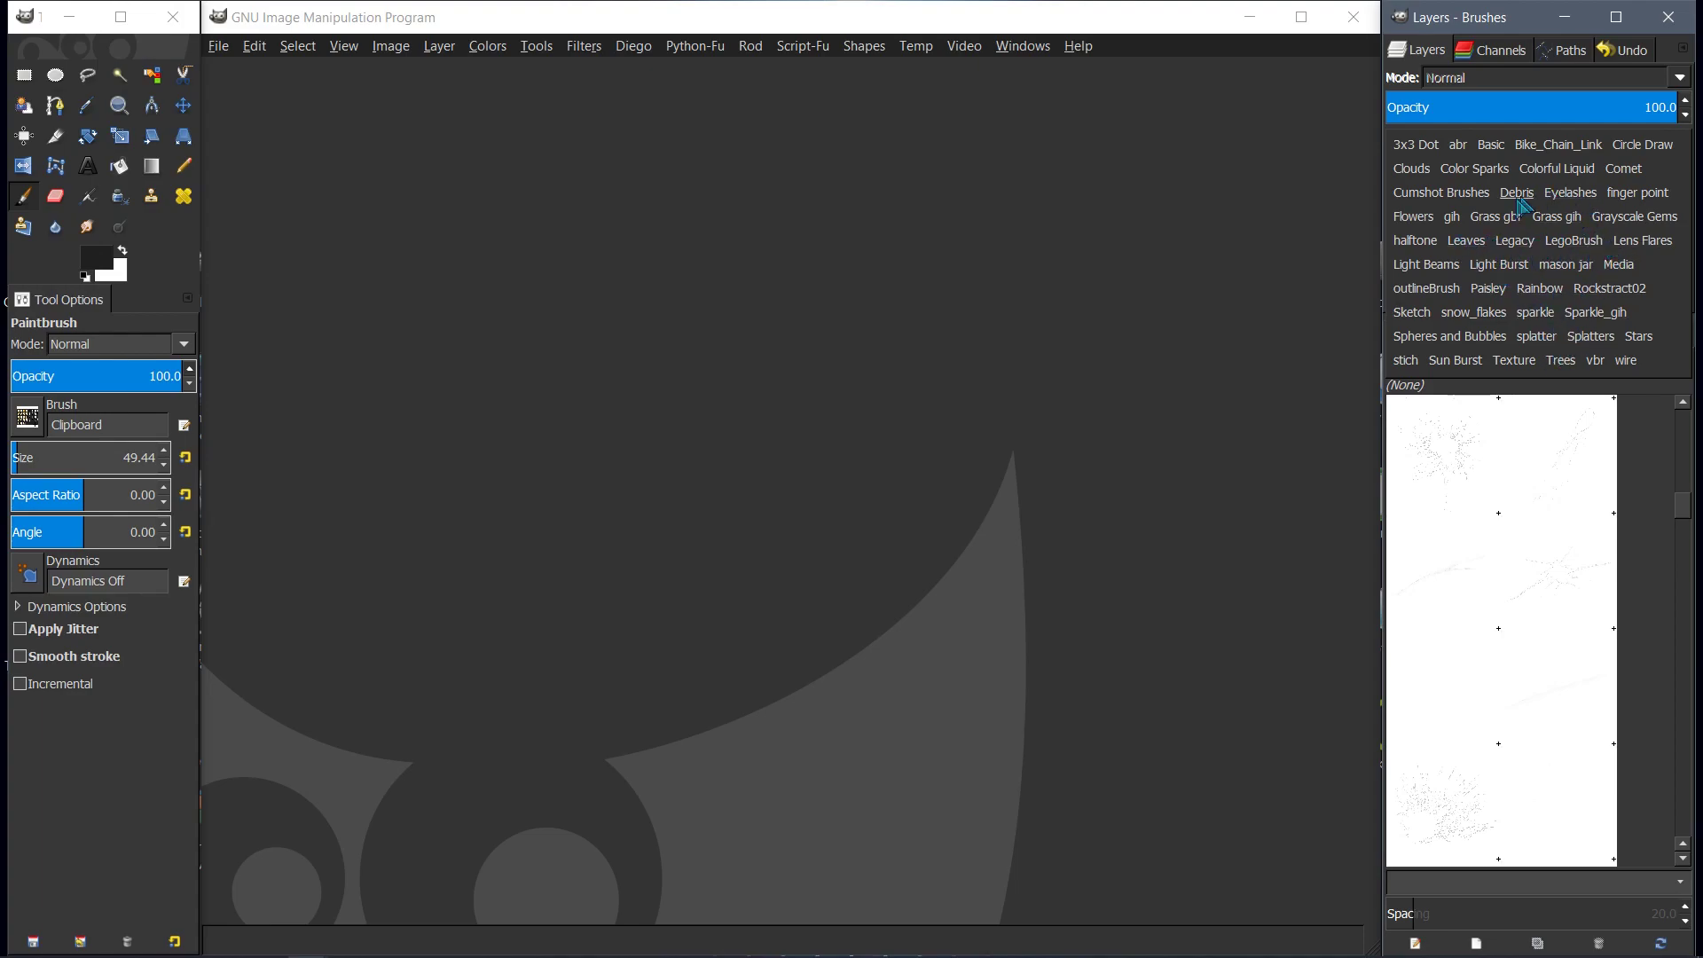
pyautogui.click(1427, 265)
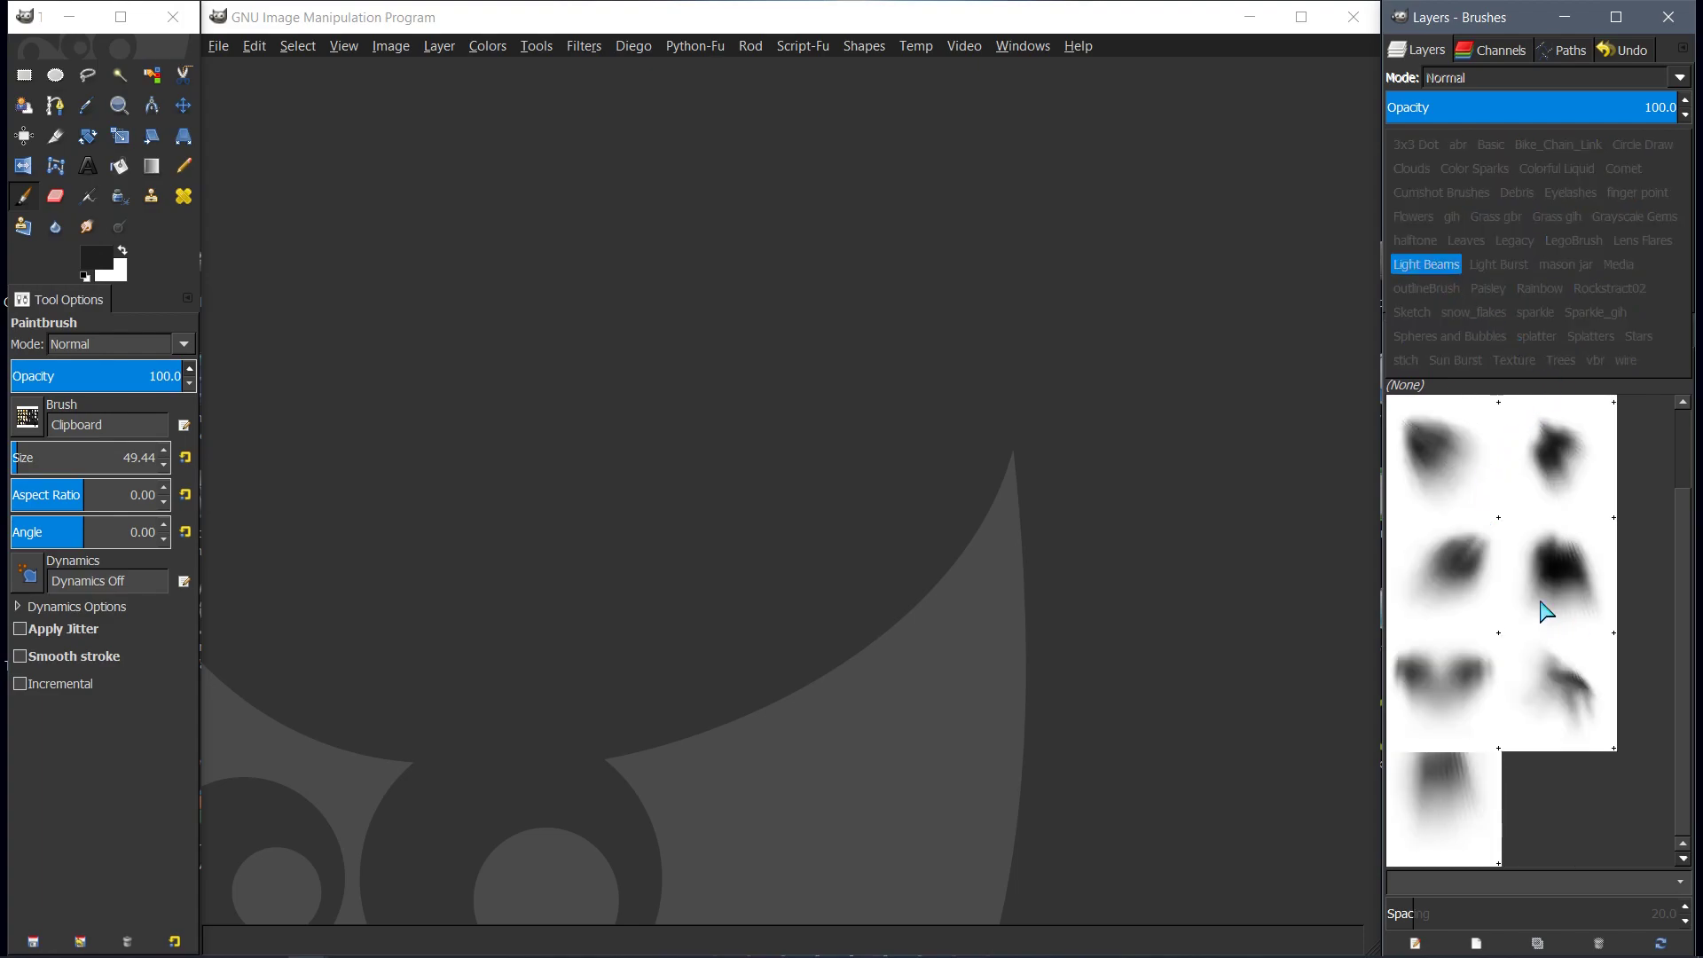
pyautogui.press('Escape')
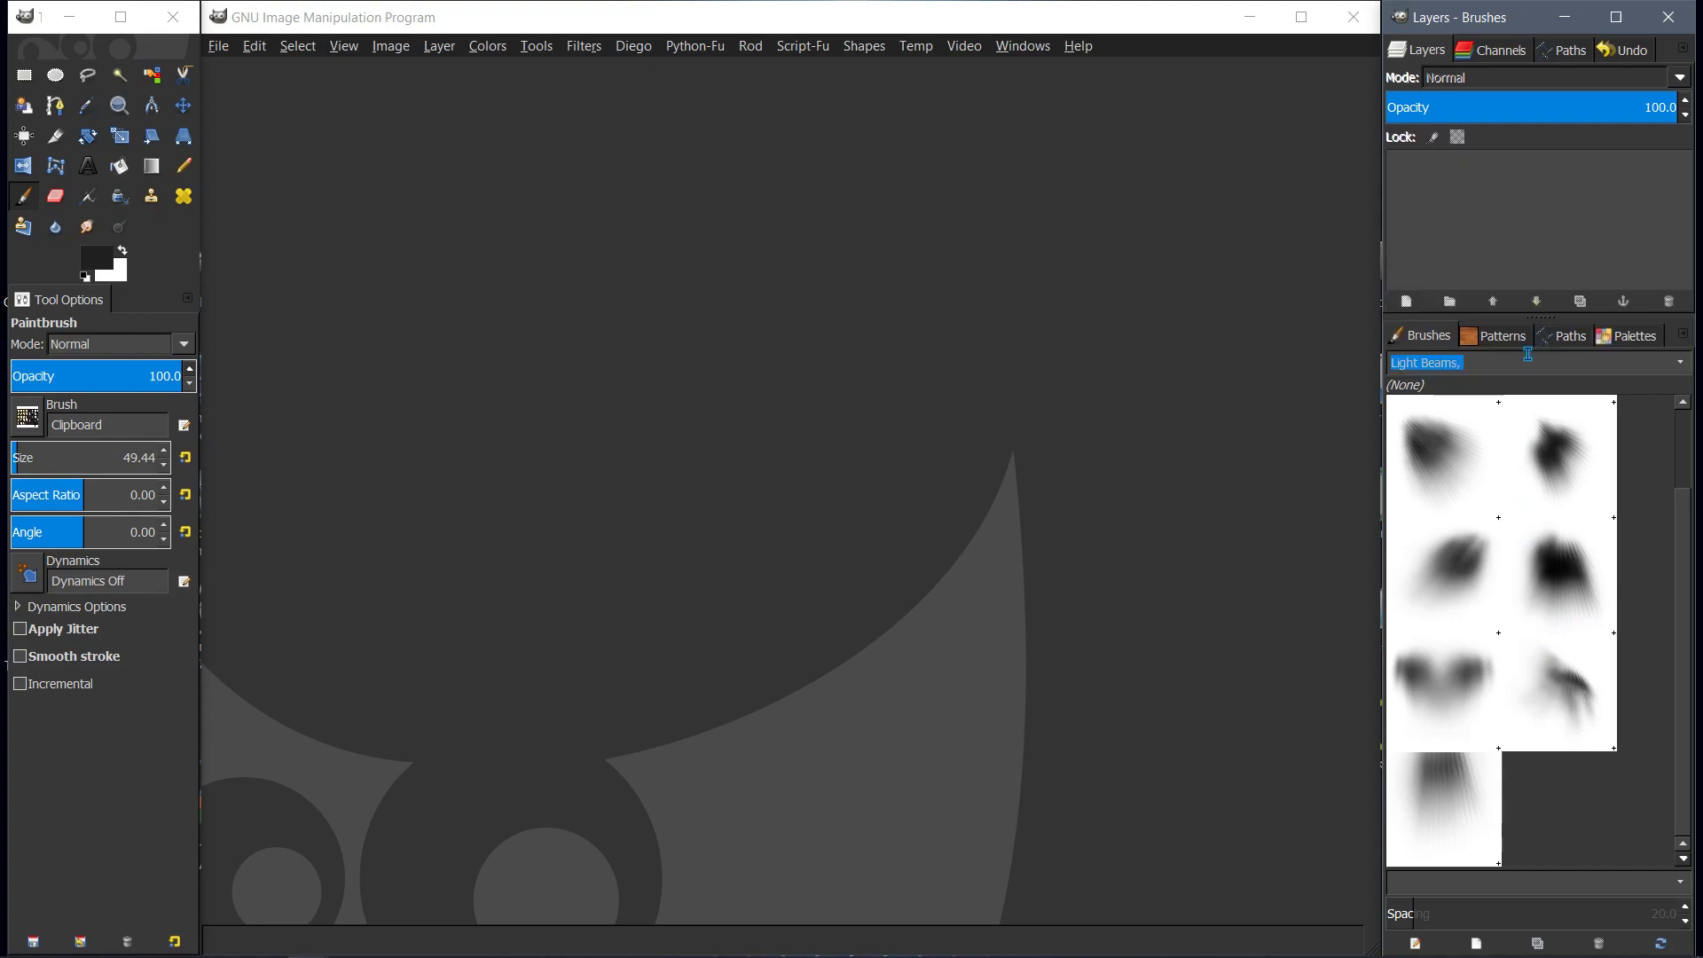
pyautogui.click(1476, 362)
pyautogui.moveTo(1680, 599); pyautogui.dragTo(1683, 517)
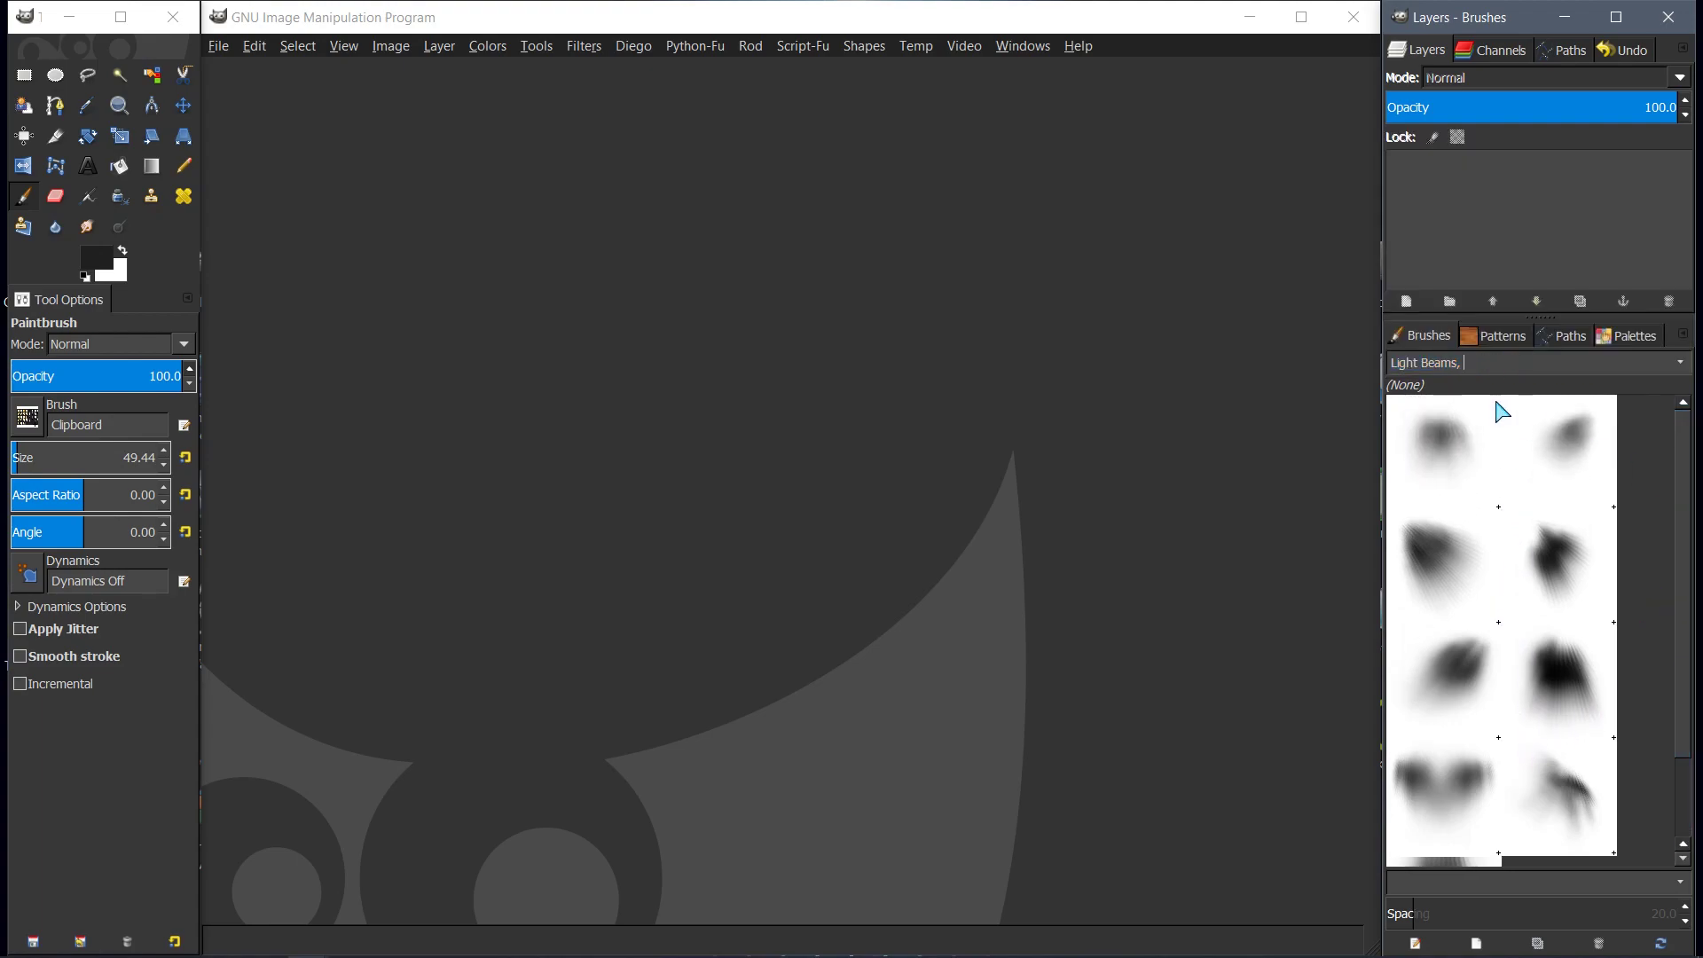
pyautogui.moveTo(1461, 362); pyautogui.dragTo(1357, 374)
# Clear the filter to list every brush, then filter the brushes by the Stars tag
pyautogui.press('BackSpace')
pyautogui.press('Return')
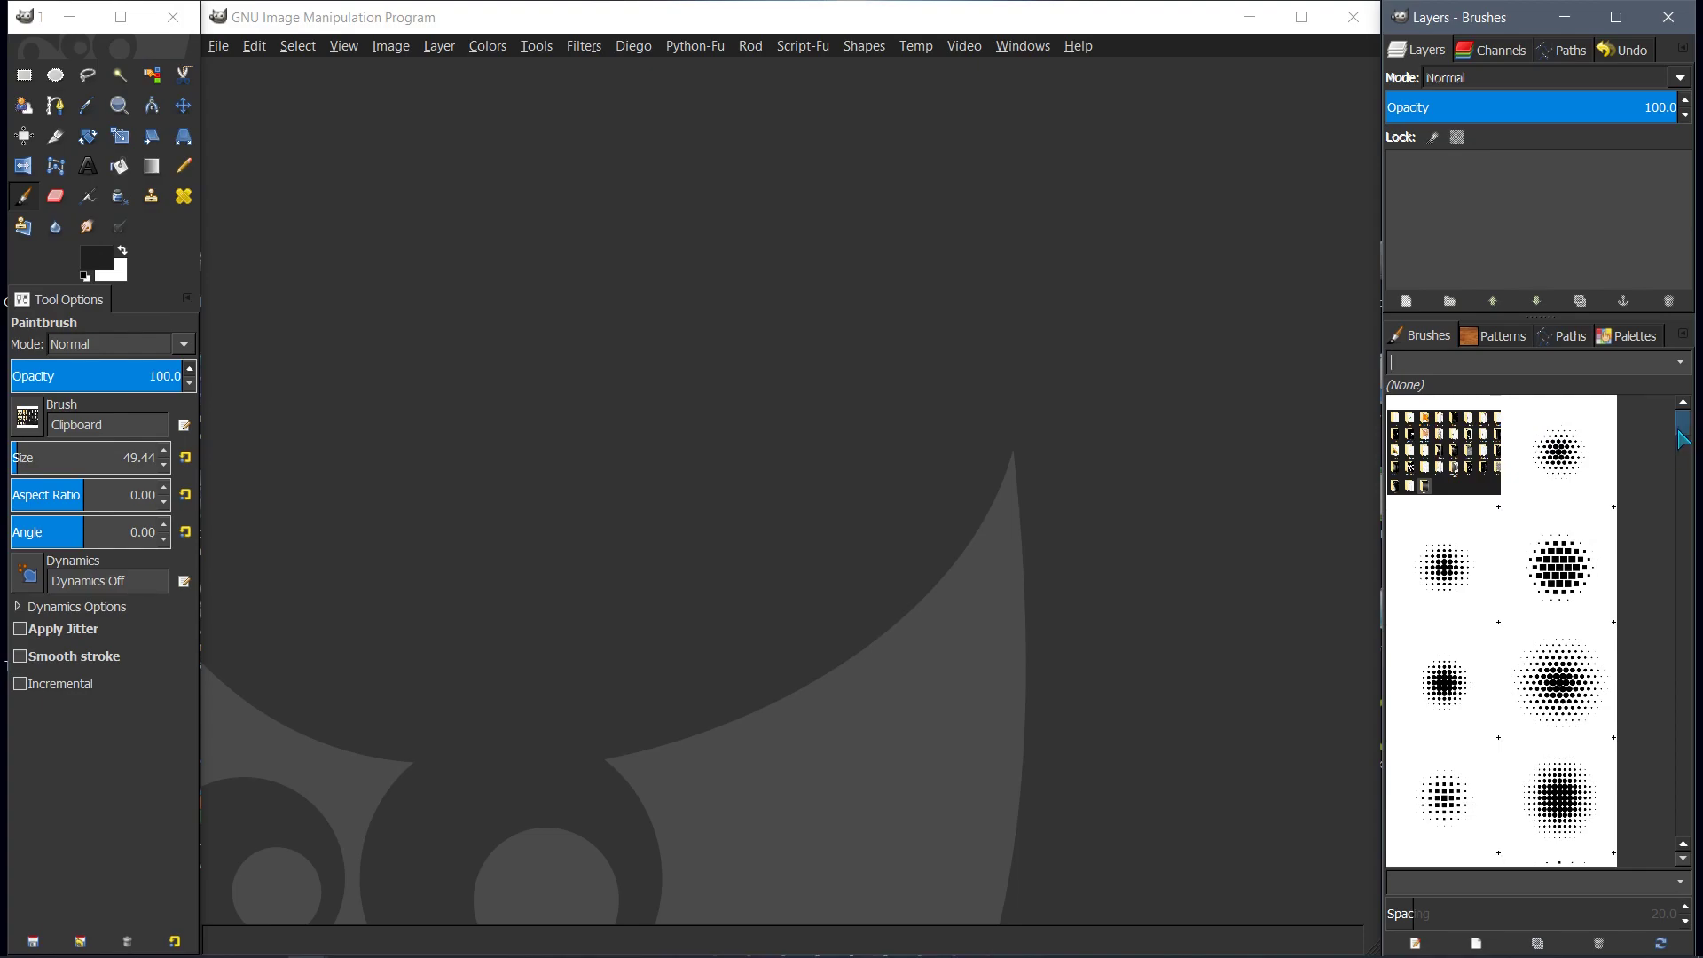
pyautogui.moveTo(1684, 434); pyautogui.dragTo(1686, 443)
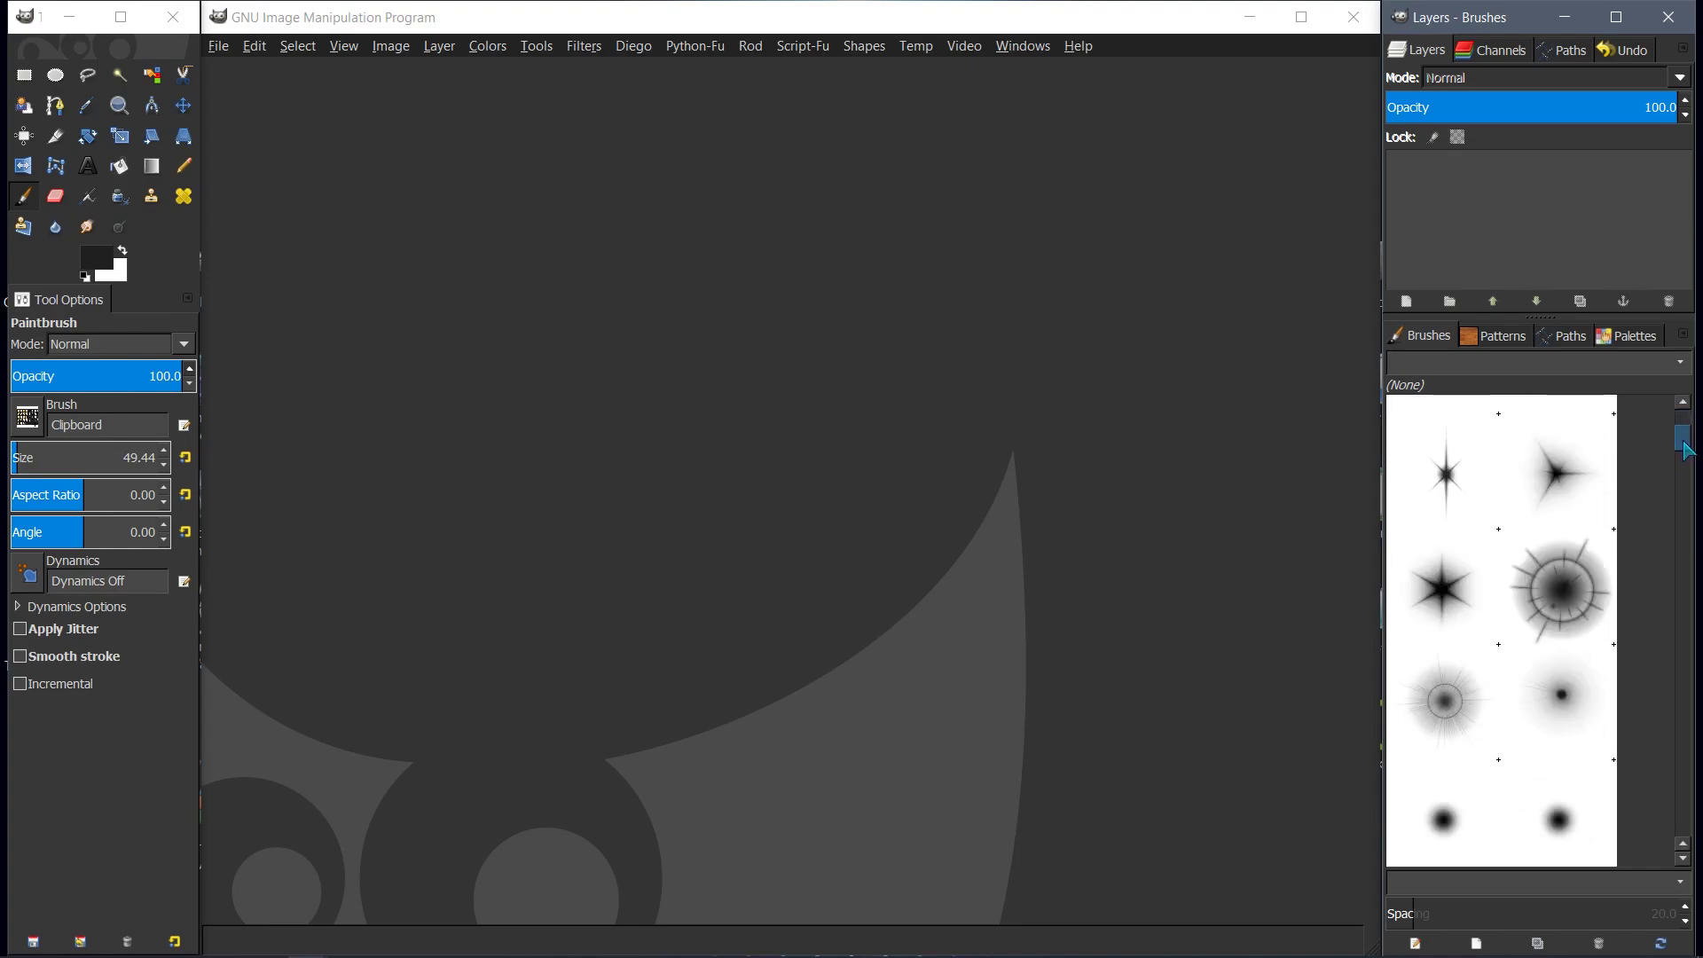
pyautogui.moveTo(1685, 449); pyautogui.dragTo(1681, 380)
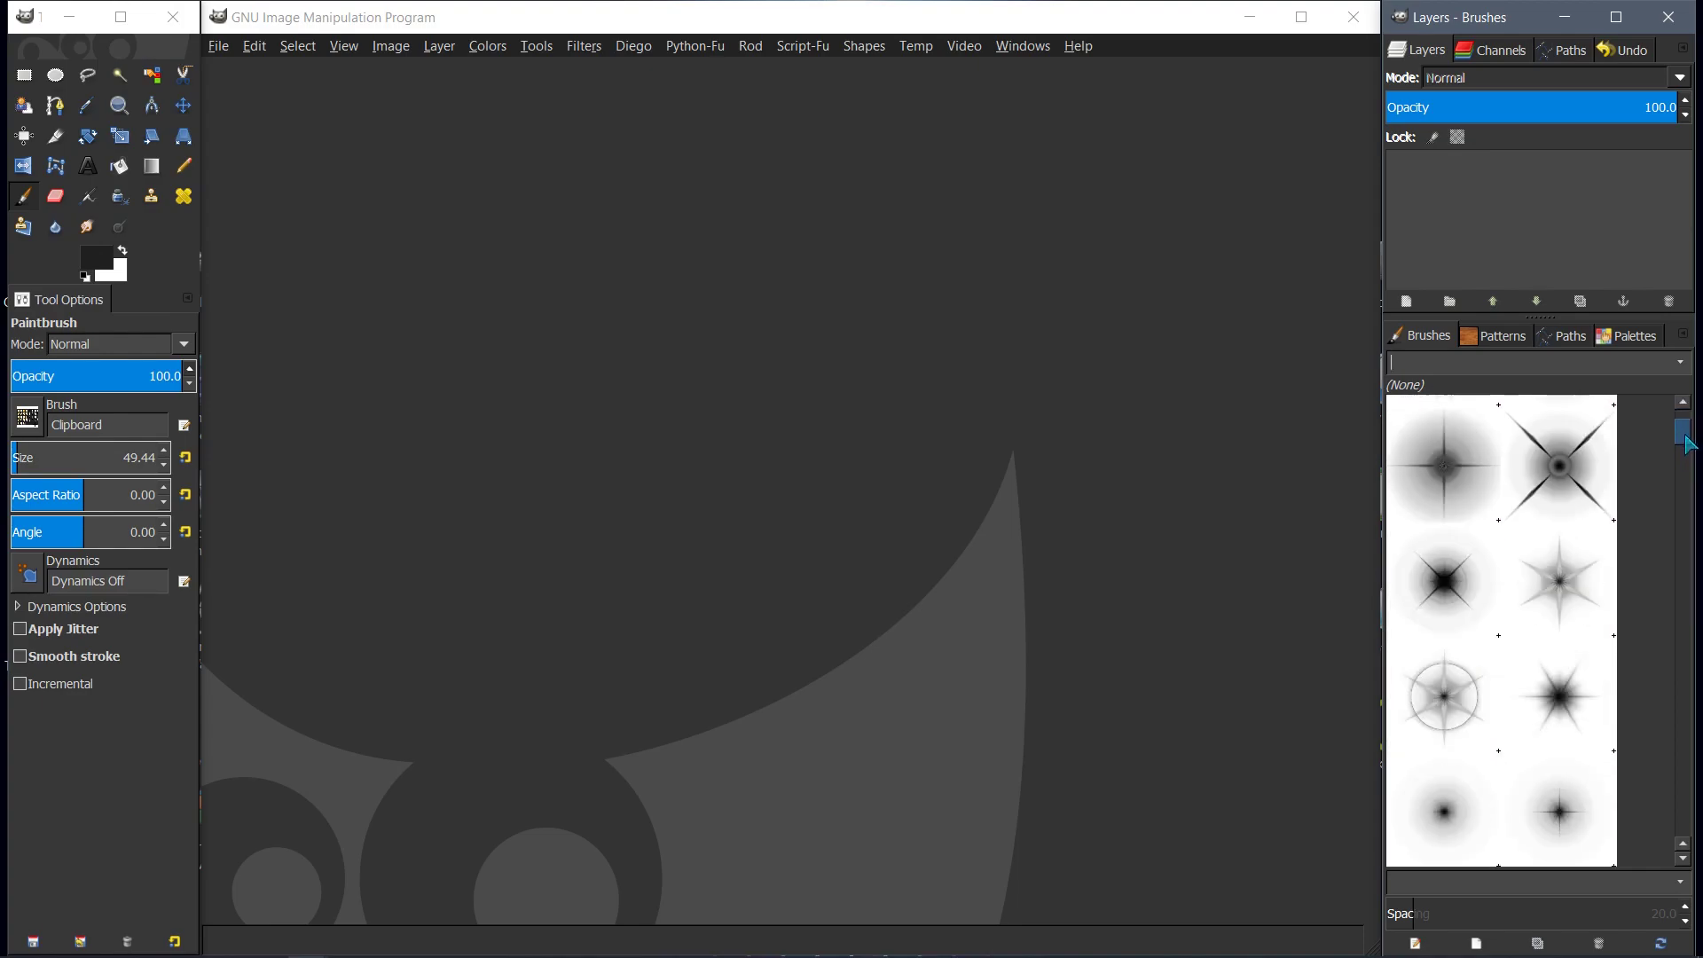
pyautogui.click(1681, 367)
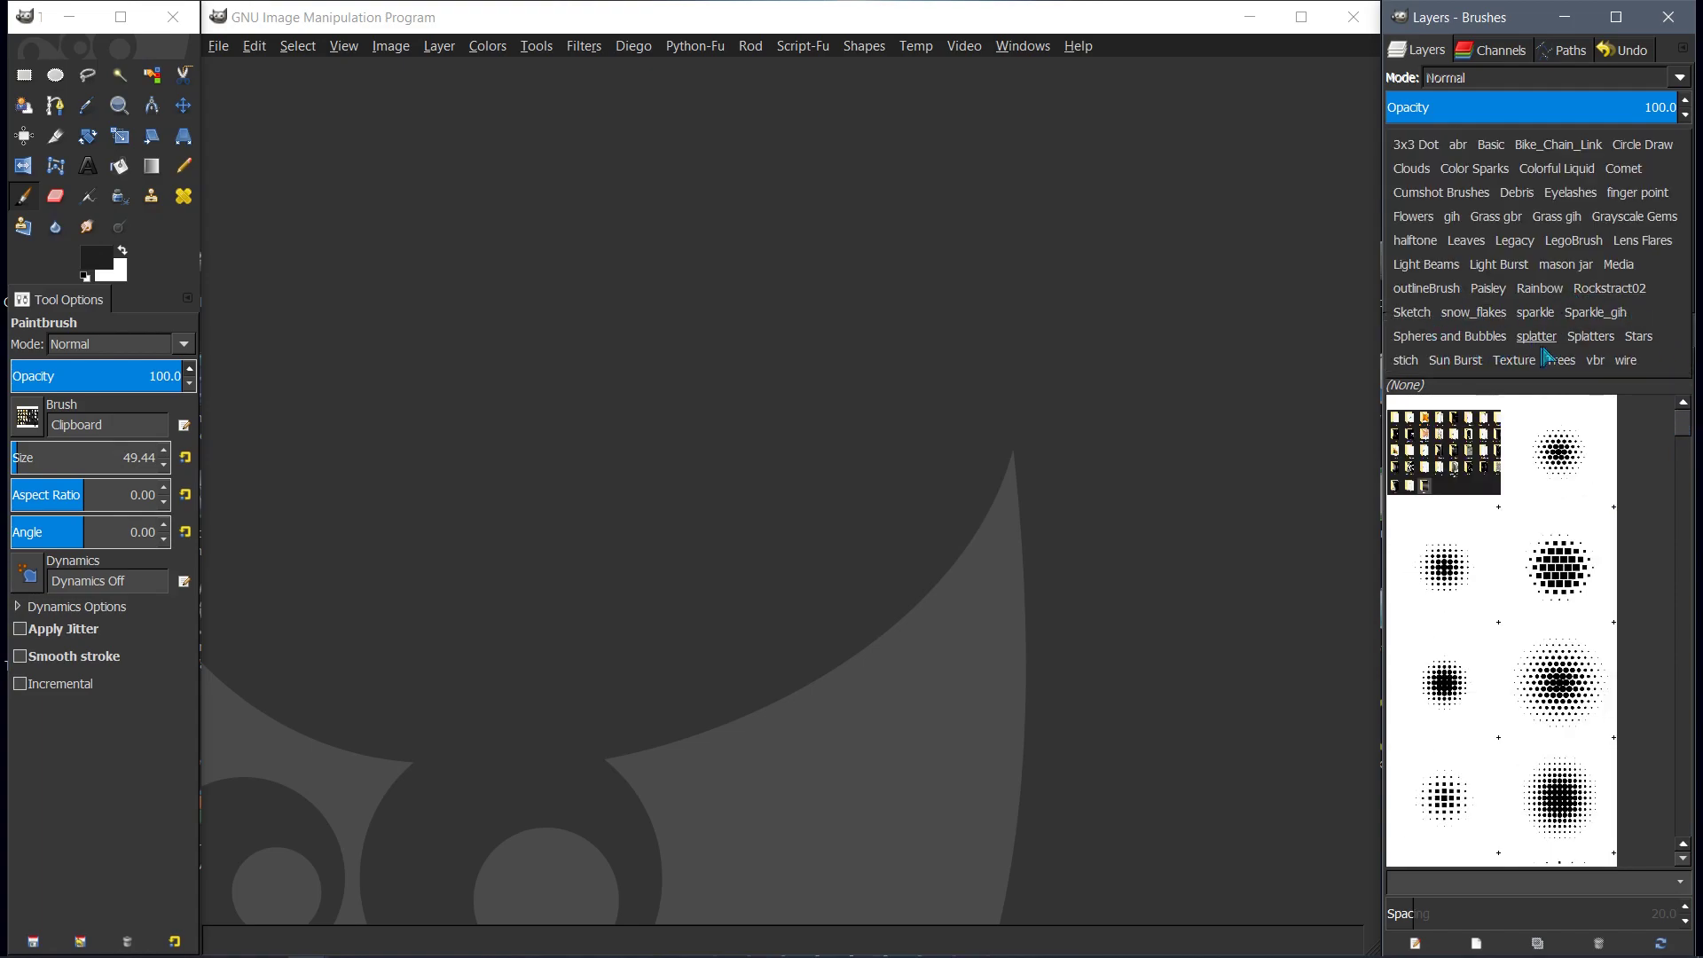
pyautogui.click(1638, 338)
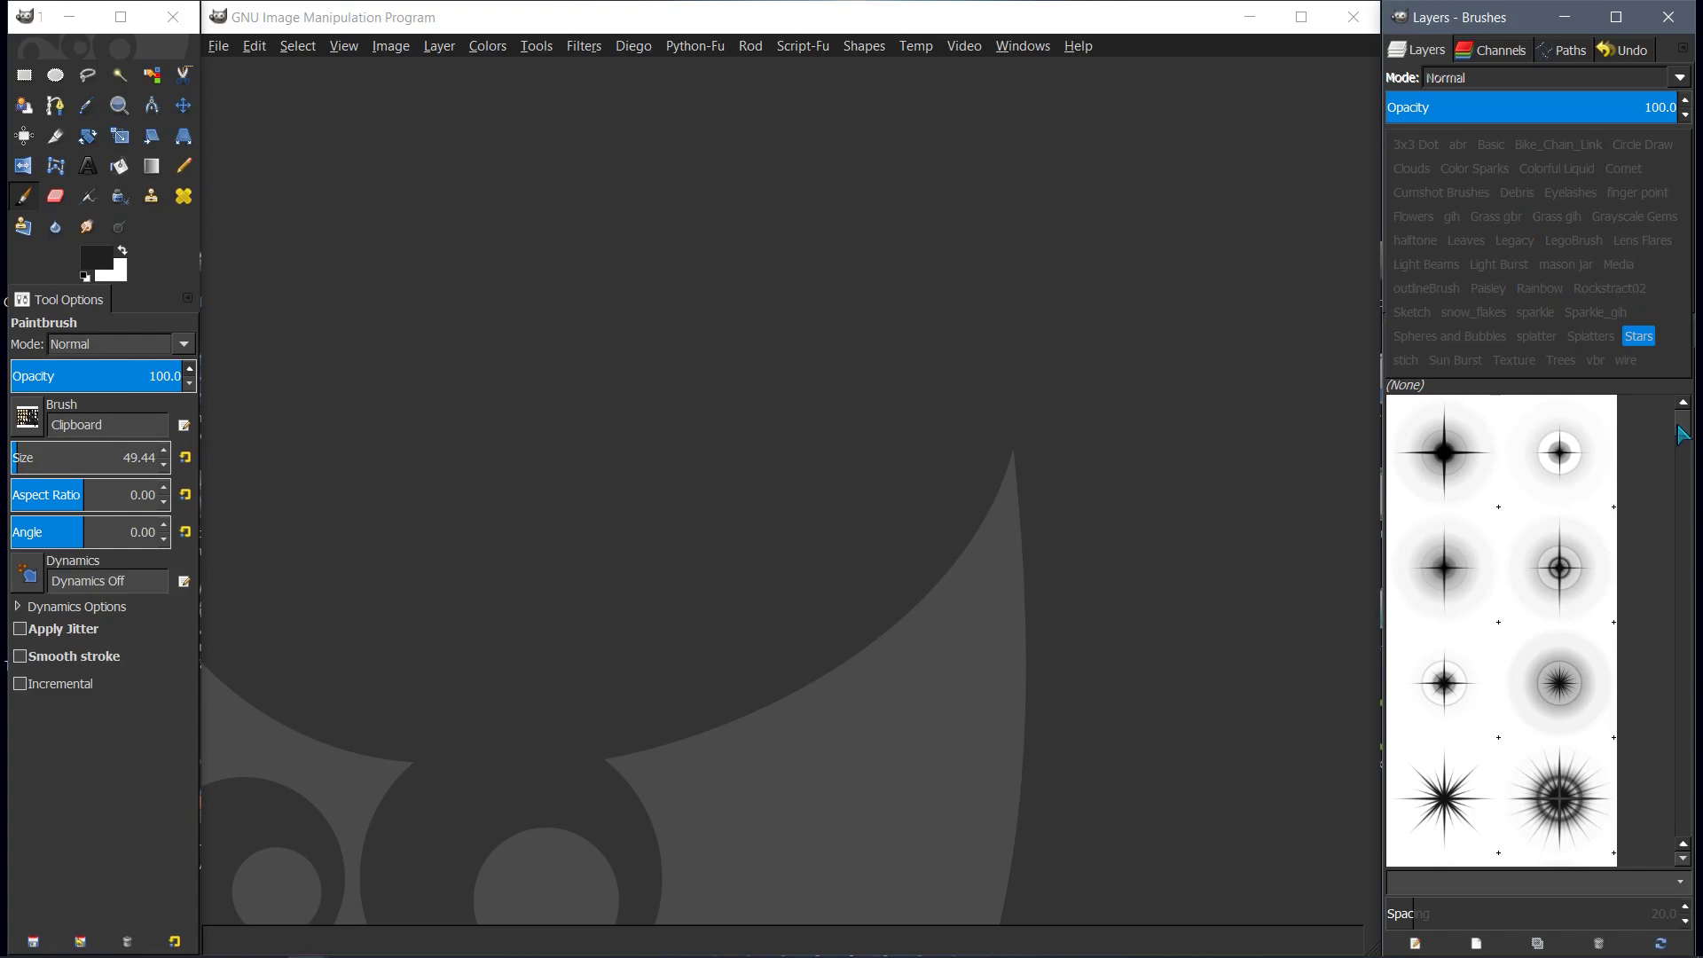
pyautogui.click(1658, 395)
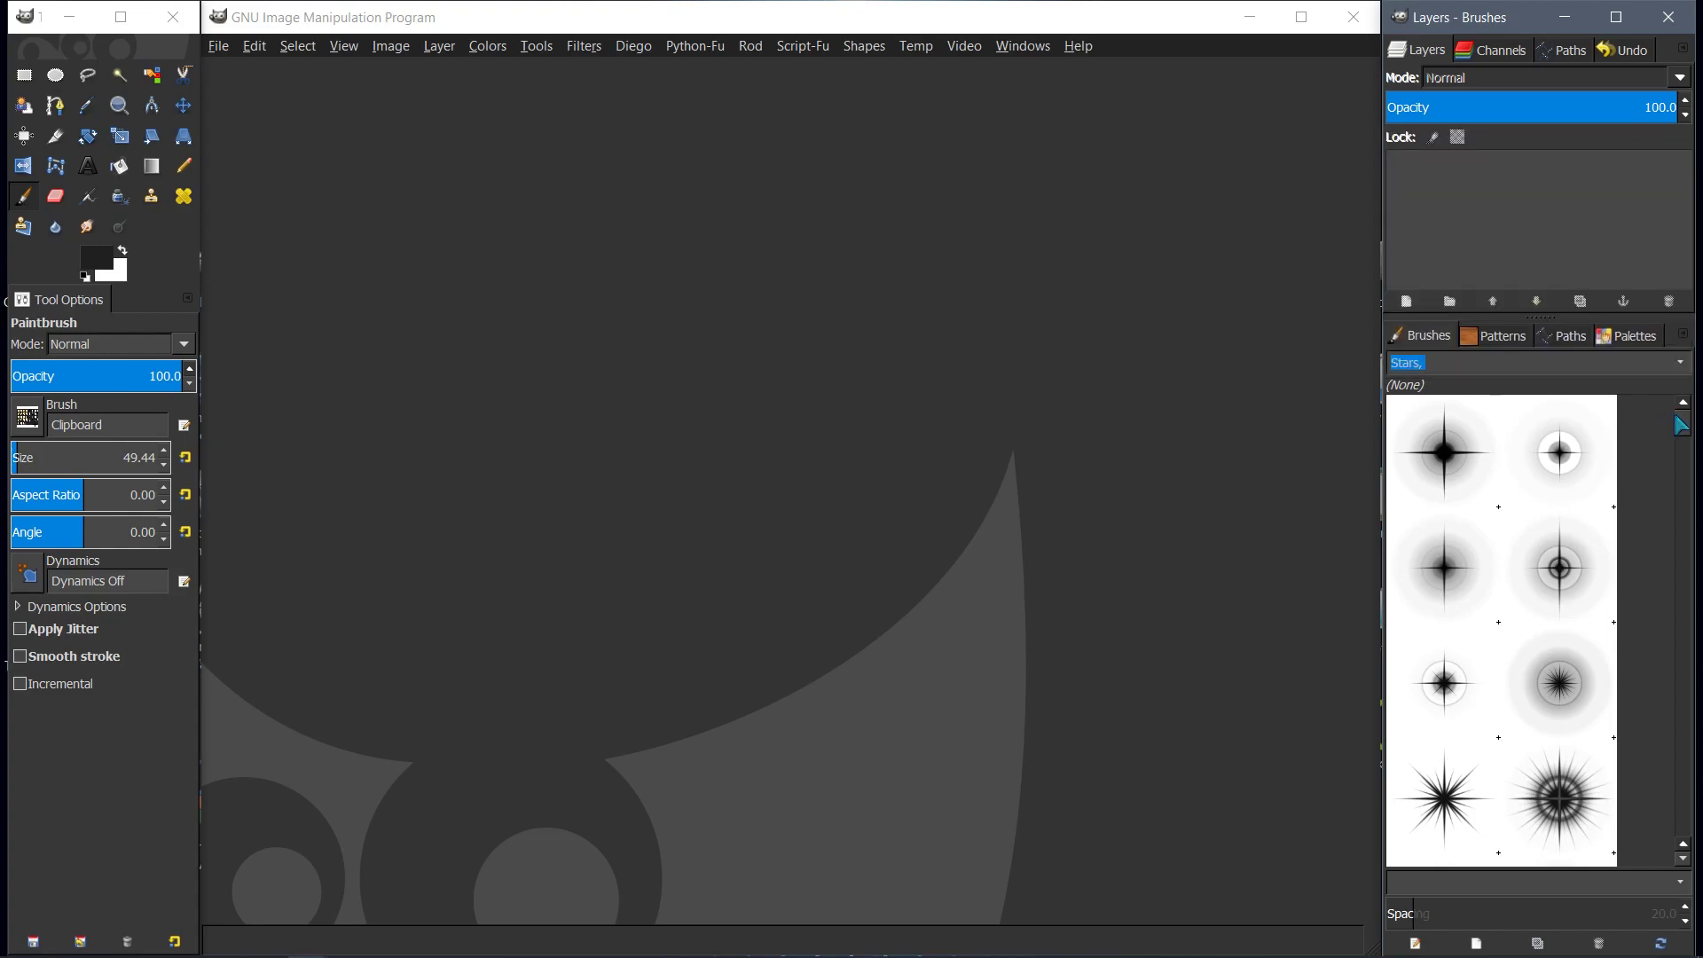
pyautogui.moveTo(1683, 424)
pyautogui.mouseDown()
pyautogui.moveTo(1691, 732)
pyautogui.moveTo(1697, 412)
pyautogui.mouseUp()
# Deselect the Stars tag so all brushes show again, and focus the brush tag entry field
pyautogui.click(1683, 366)
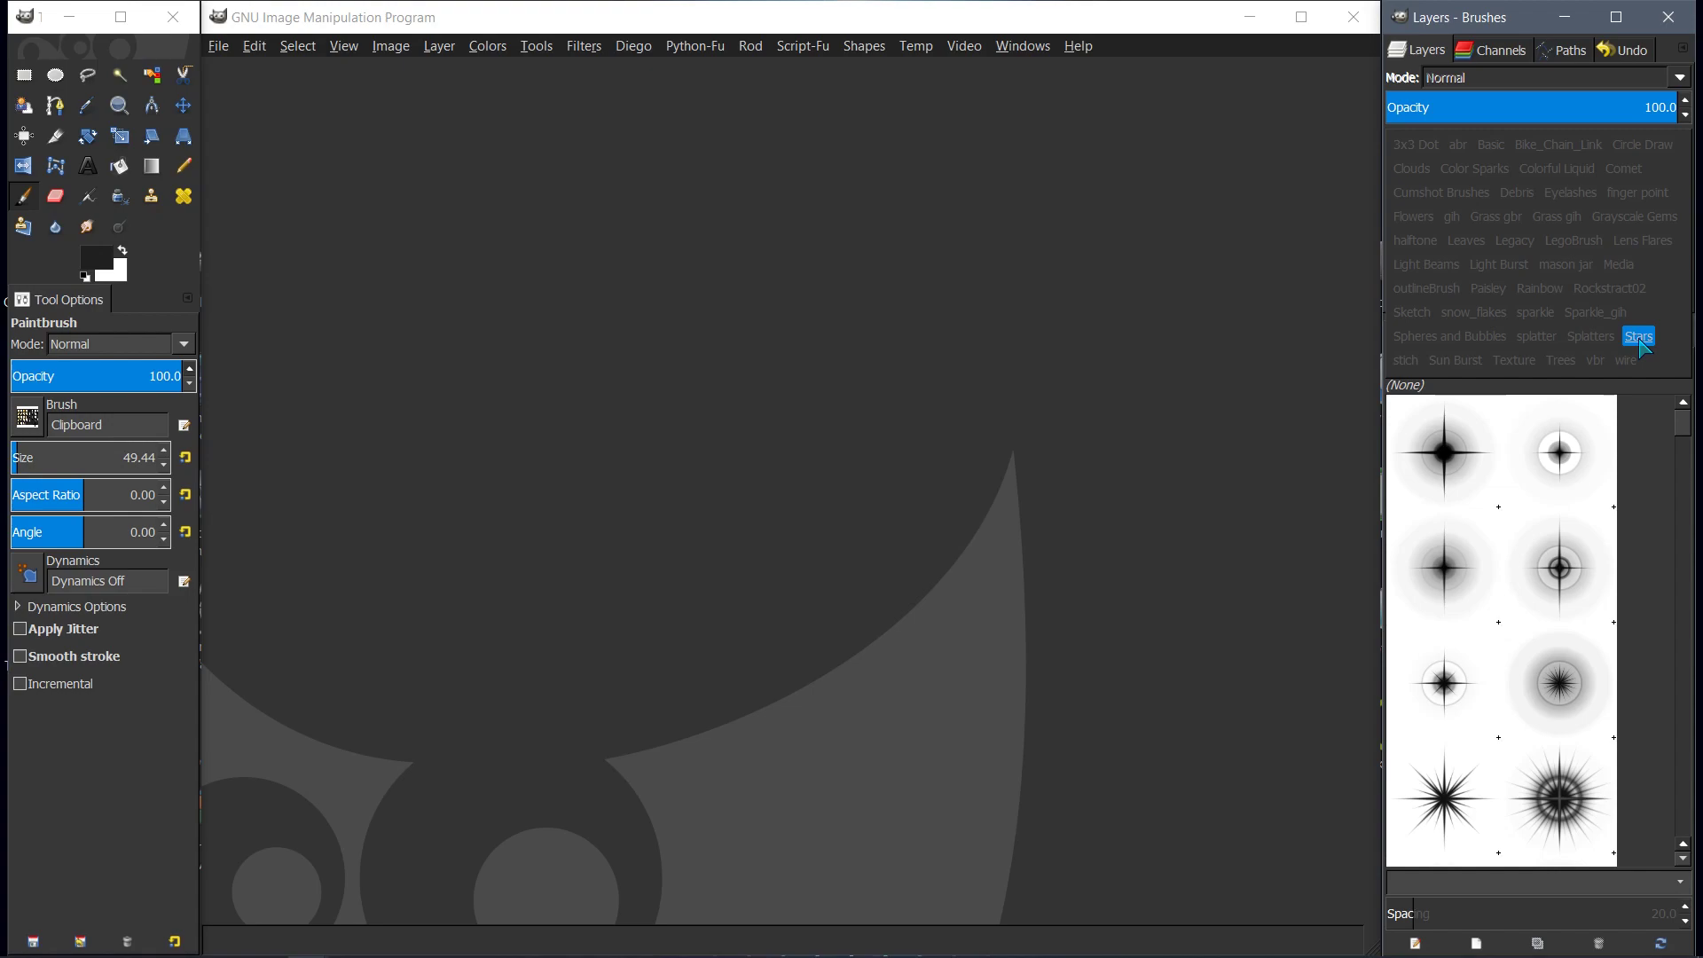
pyautogui.click(1642, 341)
pyautogui.click(1661, 393)
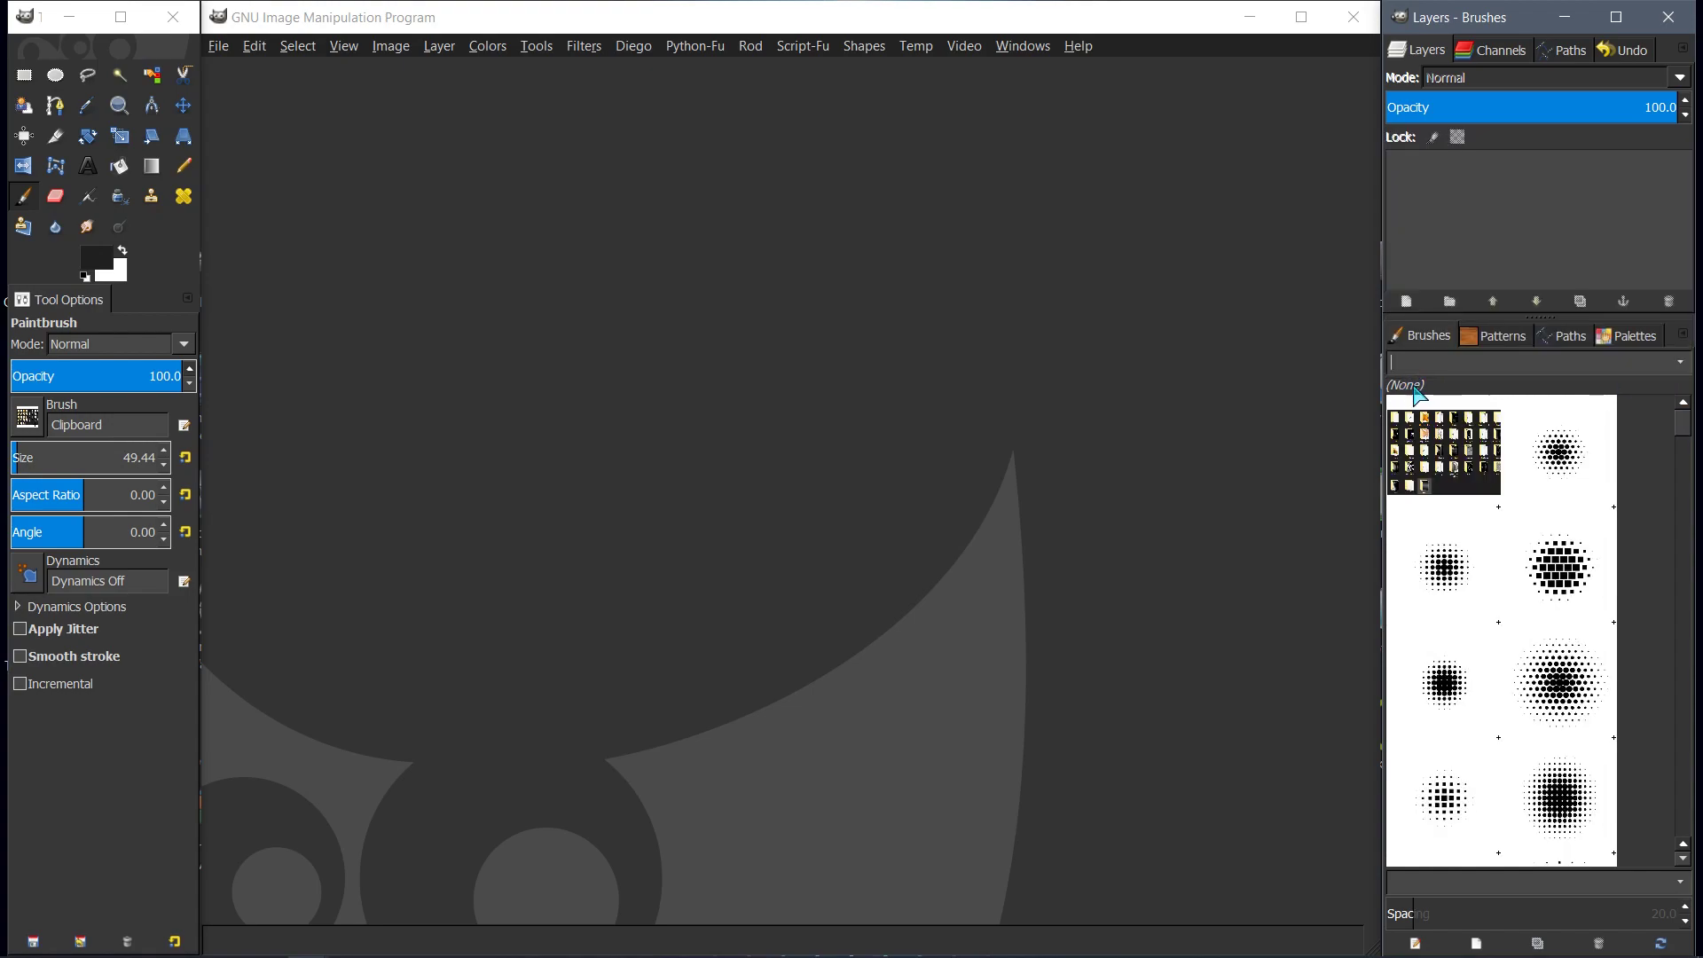
pyautogui.click(1402, 880)
pyautogui.moveTo(1688, 423); pyautogui.dragTo(1690, 454)
# Tag the black bird silhouette brush with Bird and filter the brush list to the Bird tag
pyautogui.click(1451, 749)
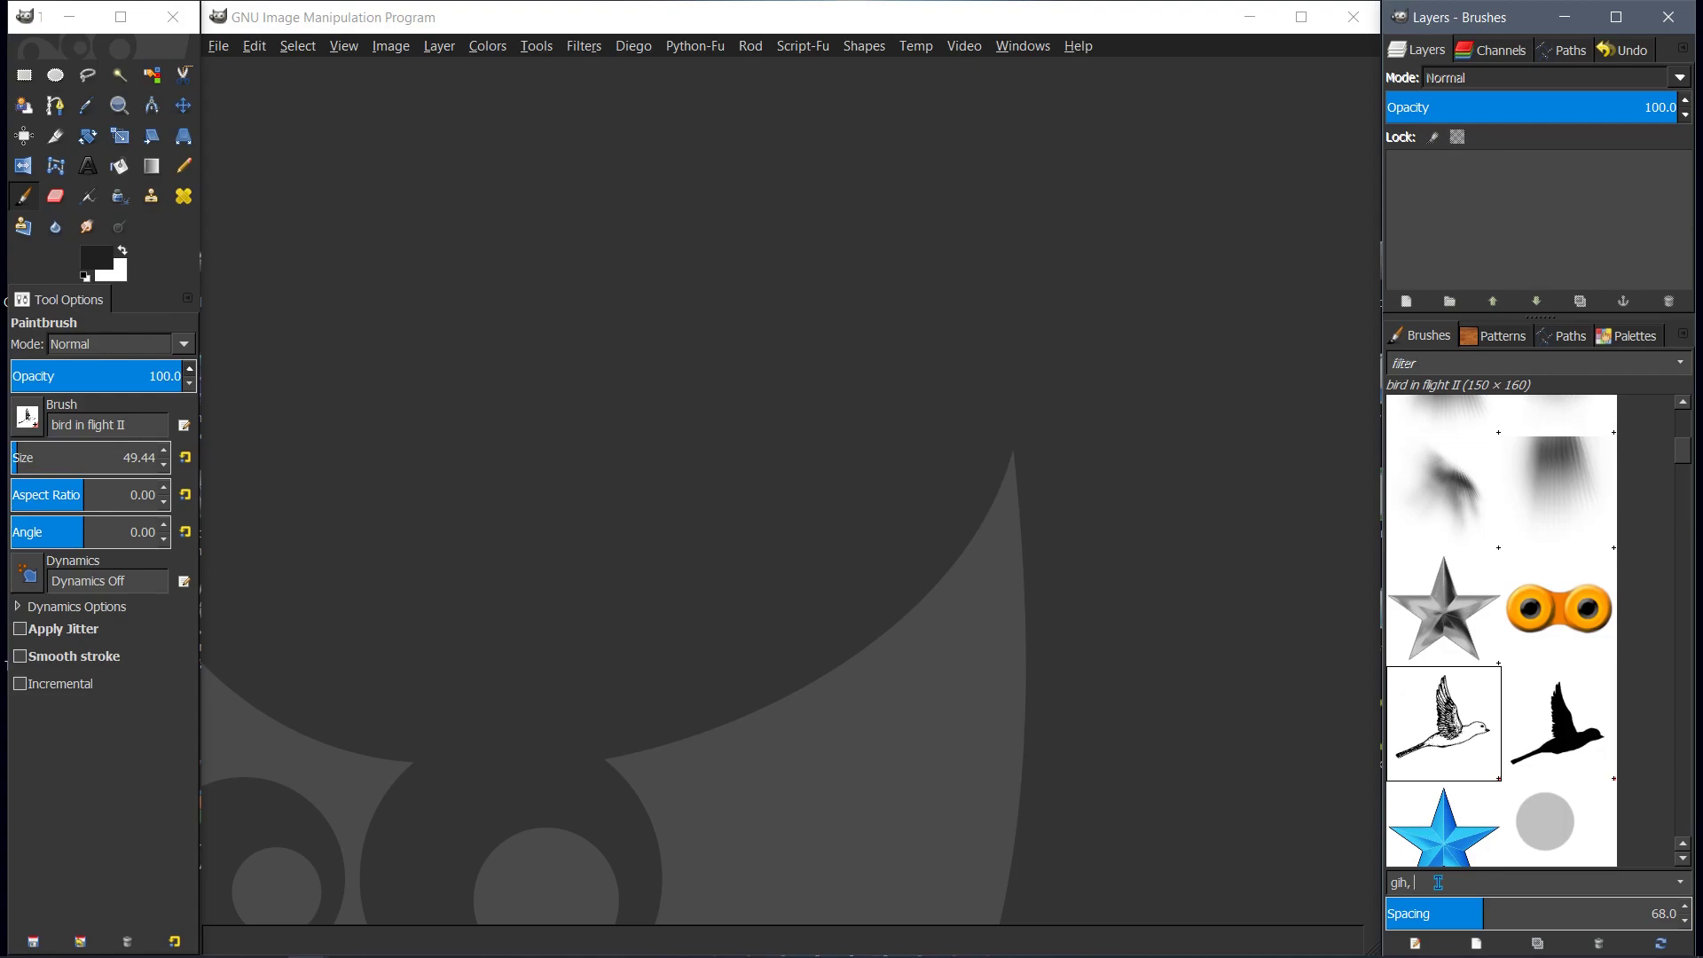
pyautogui.click(1440, 888)
pyautogui.click(1451, 759)
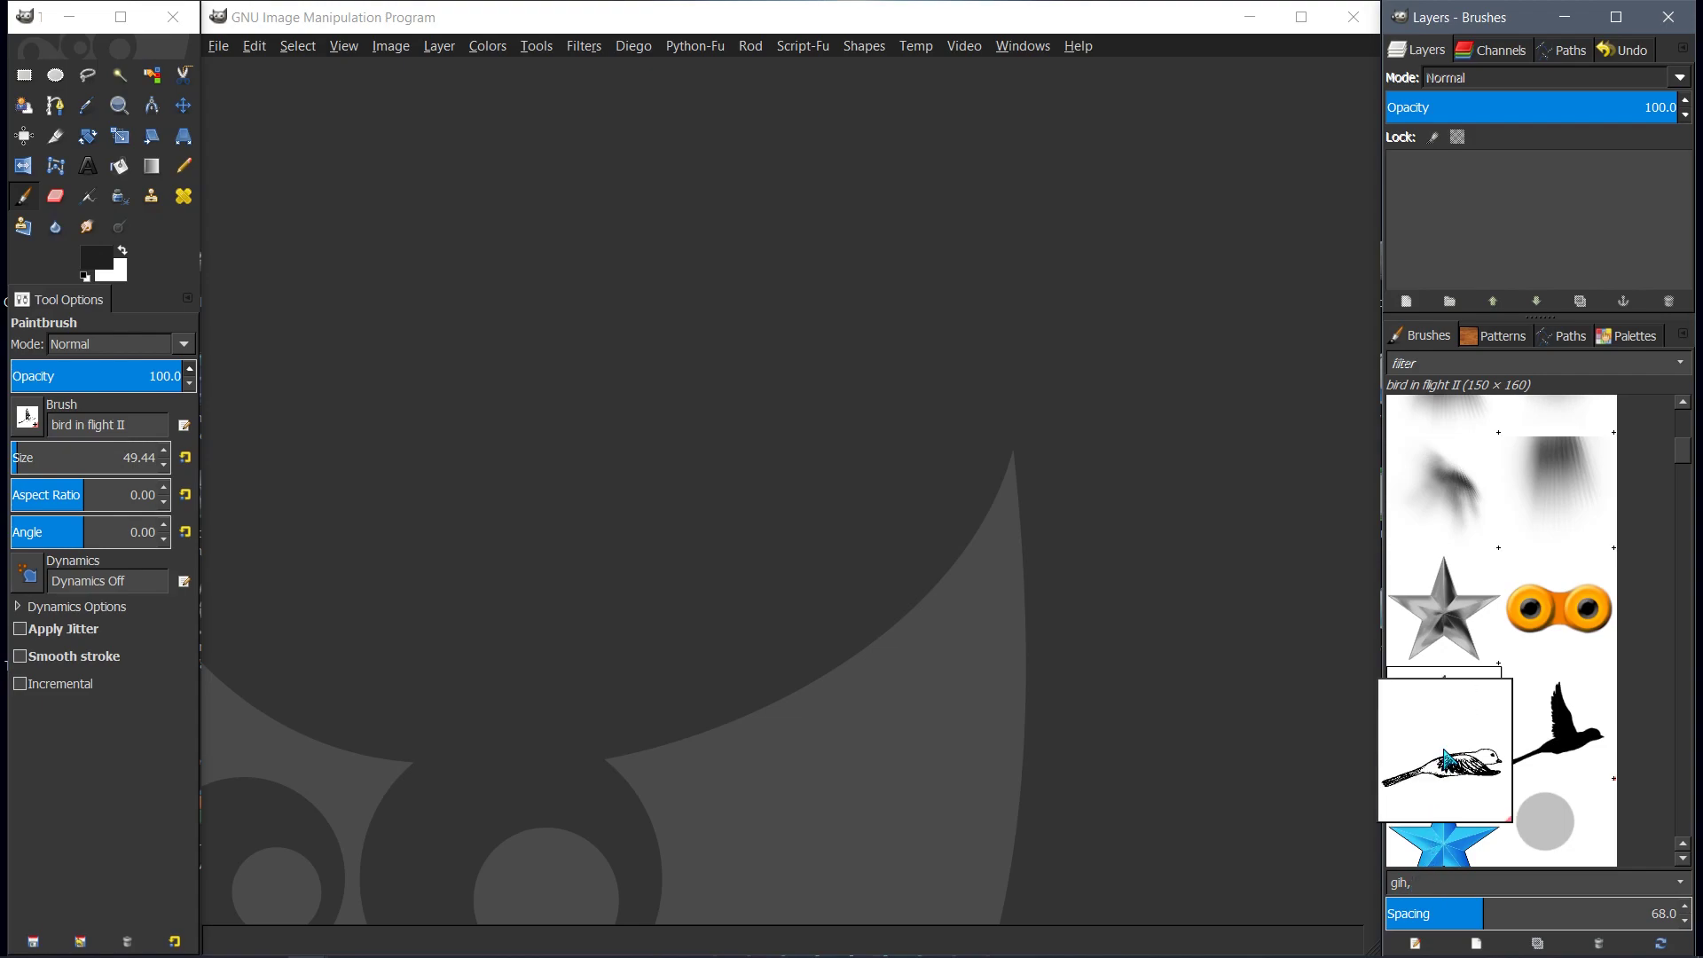
pyautogui.click(1575, 753)
pyautogui.write('B')
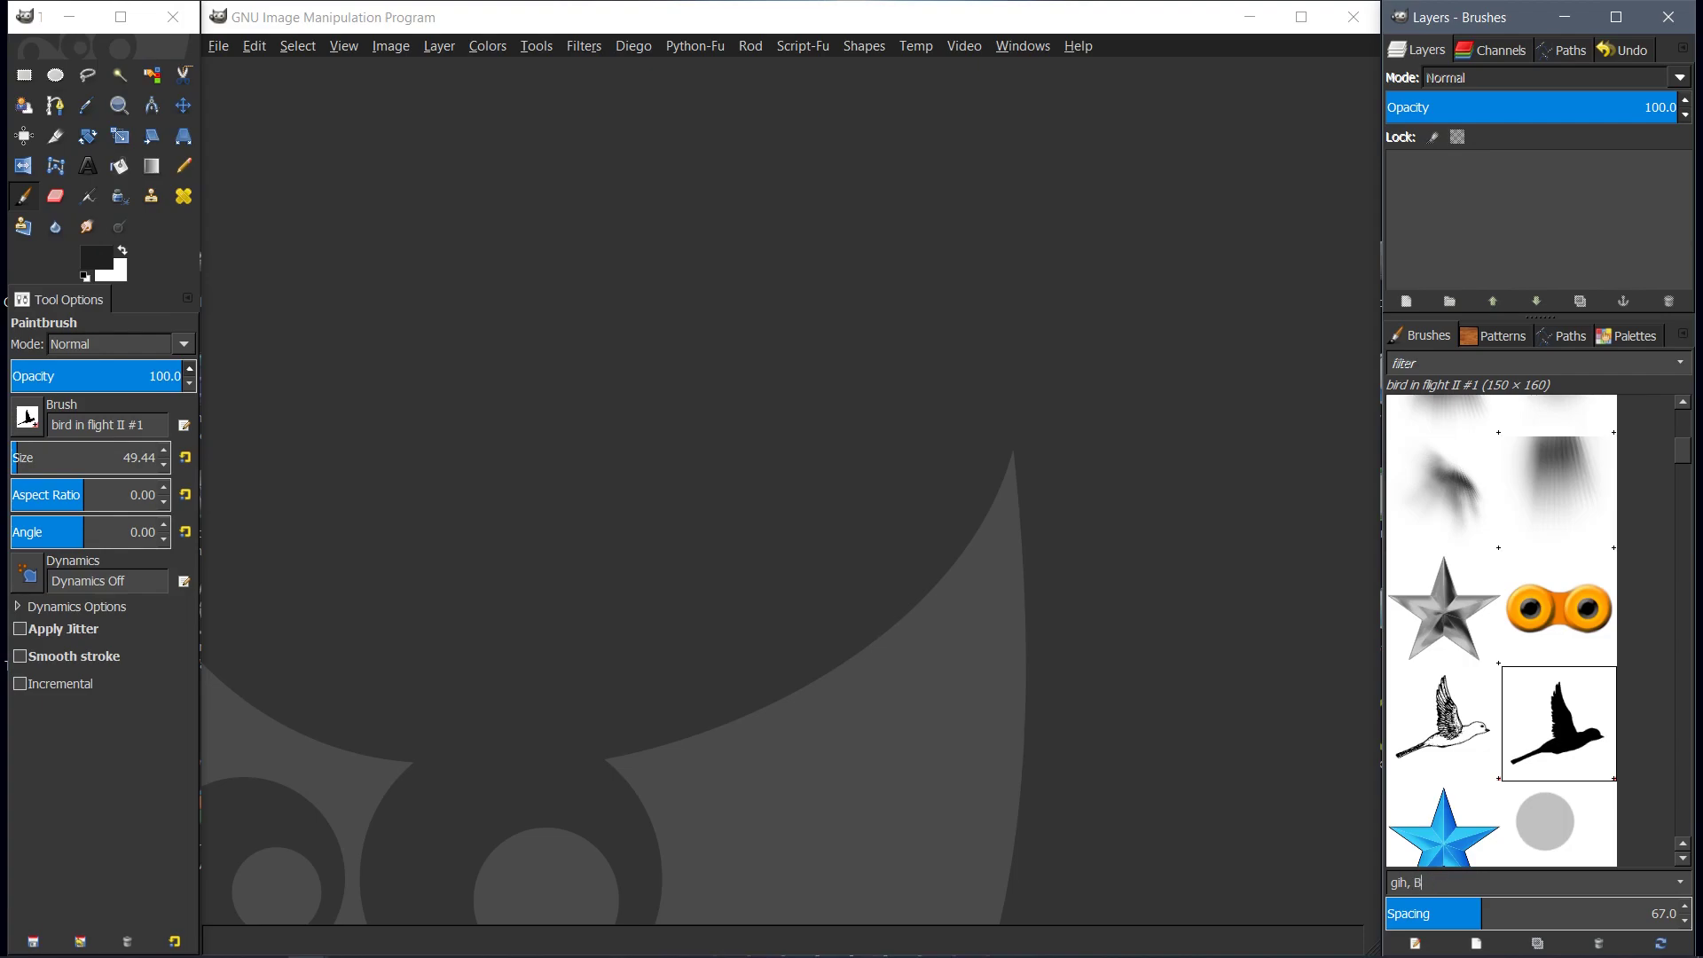
pyautogui.write('ird,')
pyautogui.click(1682, 364)
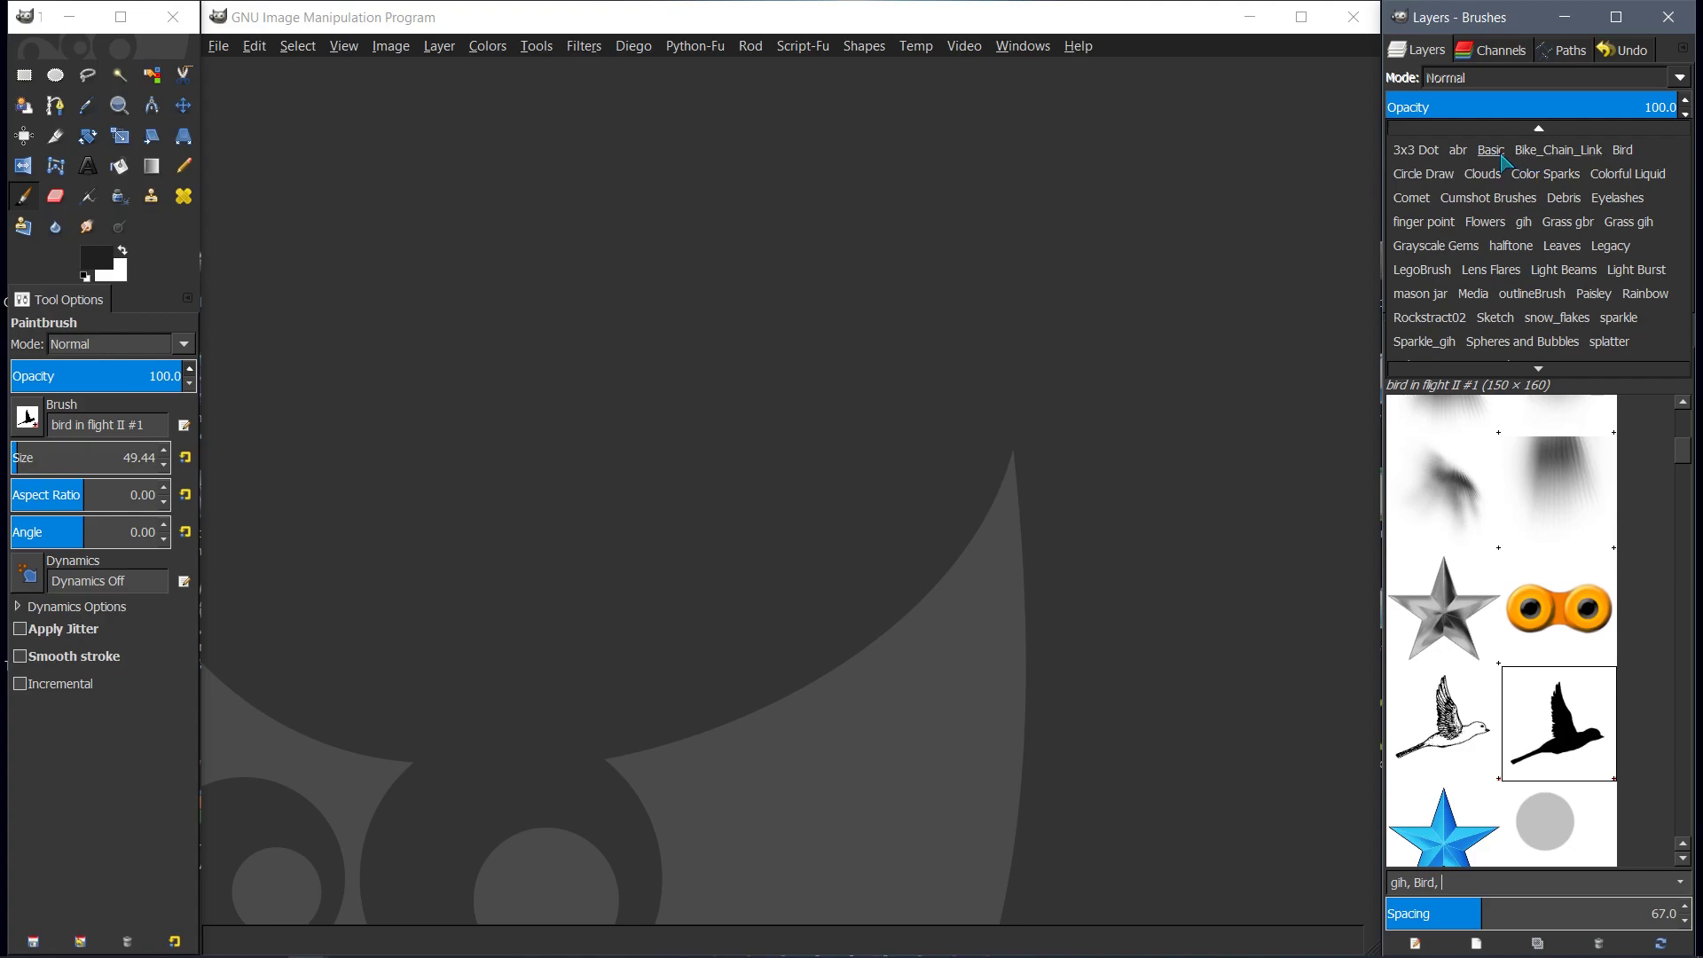
pyautogui.click(1623, 149)
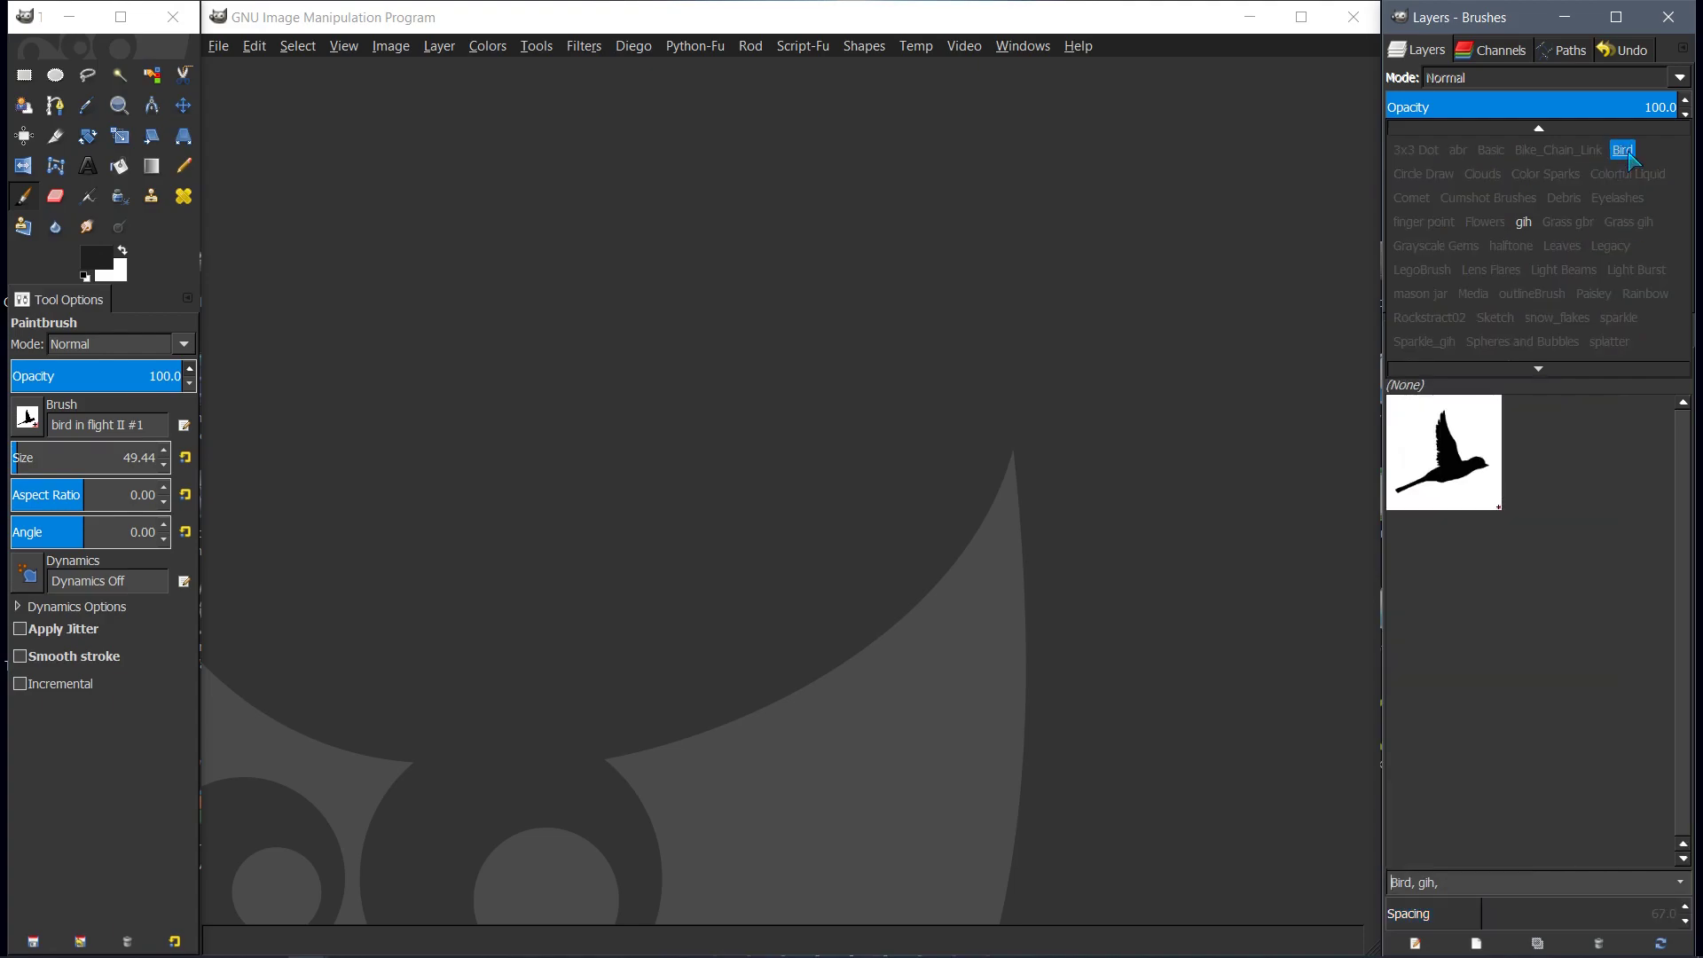
# Delete the Bird and gih tags from the bird in flight II brush
pyautogui.click(1457, 483)
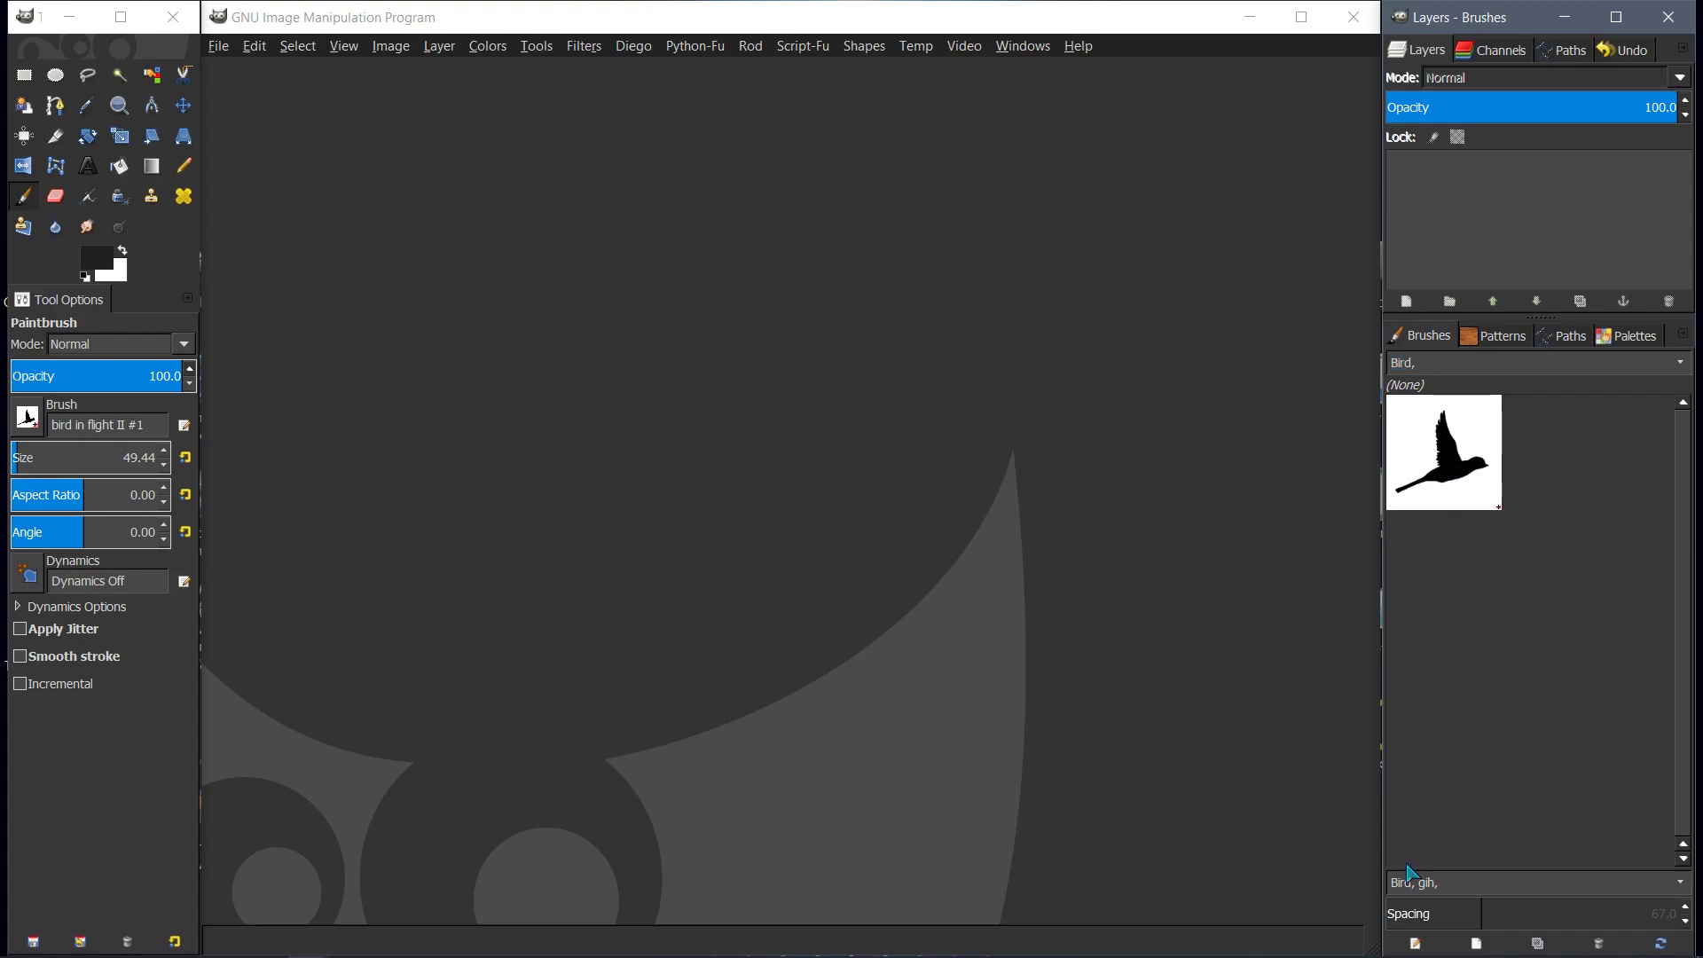
pyautogui.click(1458, 867)
pyautogui.press('BackSpace')
pyautogui.press('BackSpace')
pyautogui.press('BackSpace')
pyautogui.press('Delete')
pyautogui.press('Delete')
pyautogui.press('Delete')
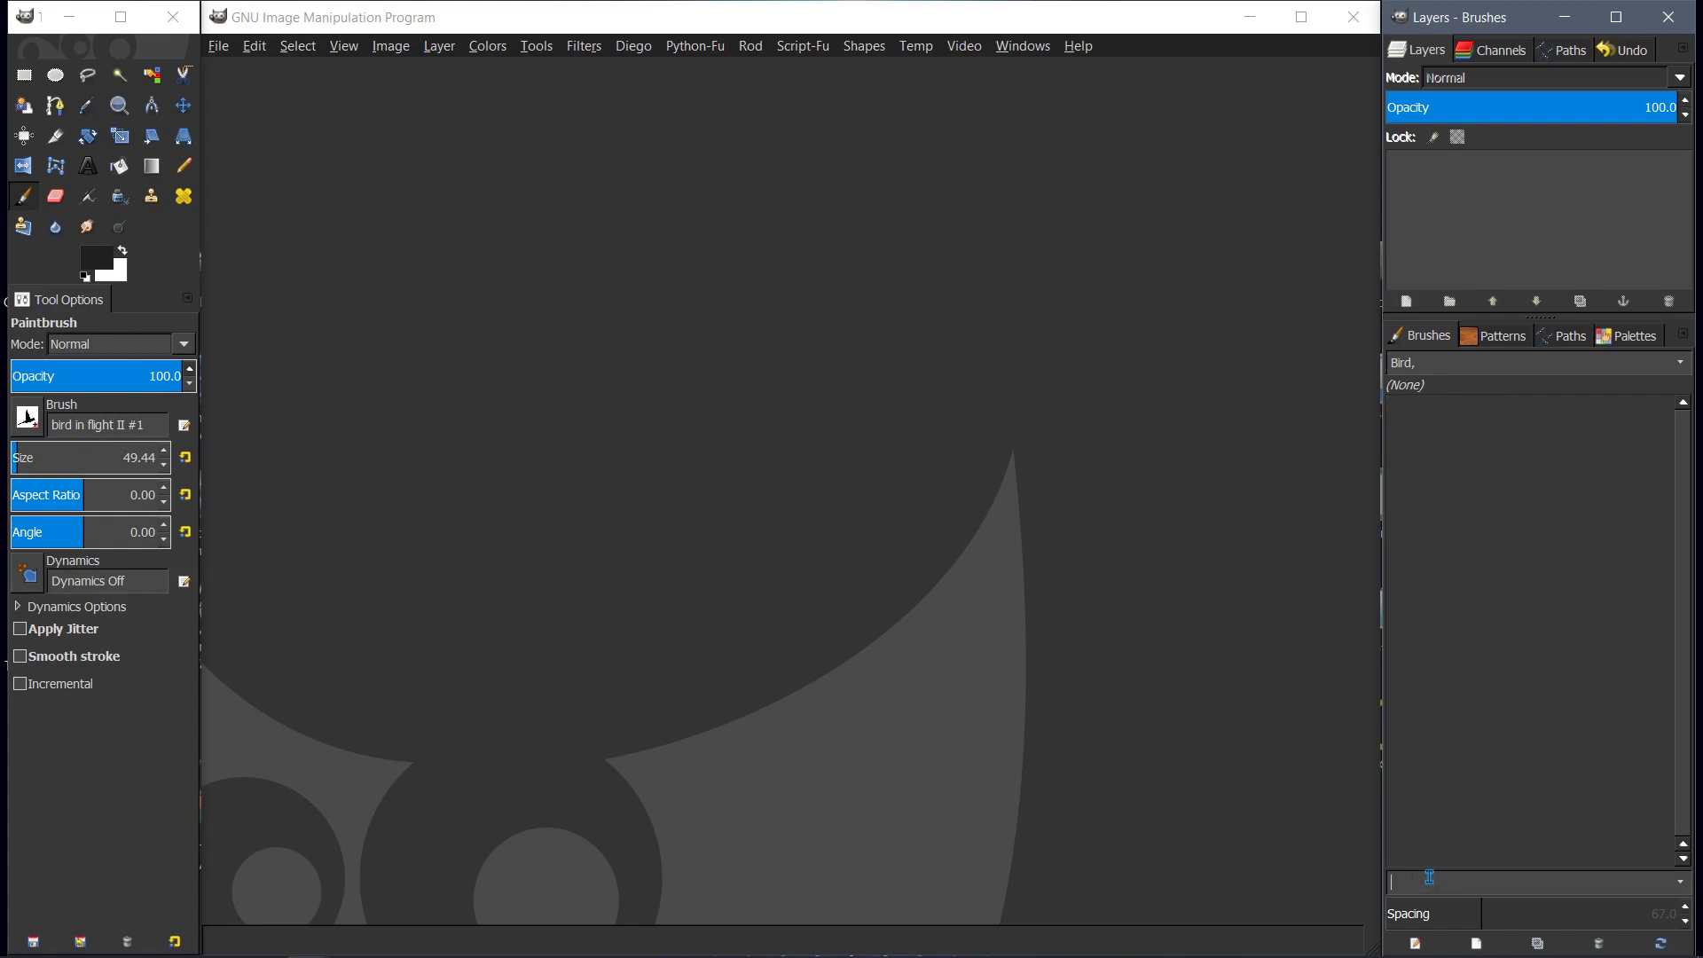
# Clear the Bird text from the tag filter field so every brush is listed
pyautogui.click(1676, 363)
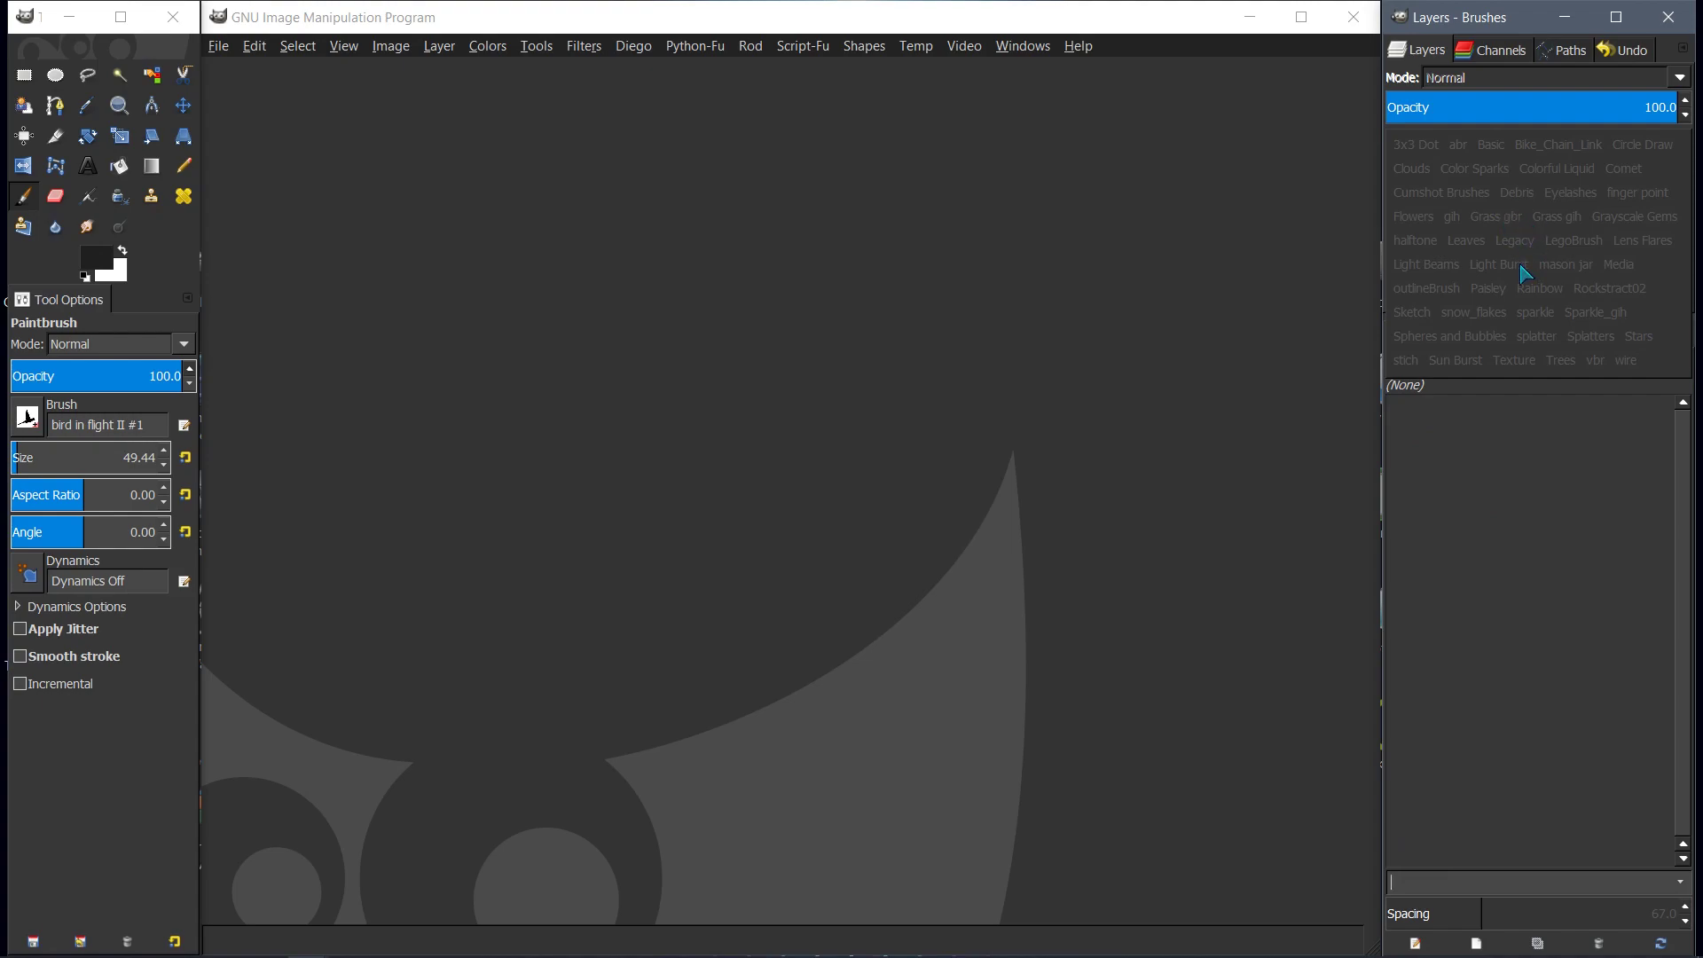
pyautogui.press('Escape')
pyautogui.click(1438, 362)
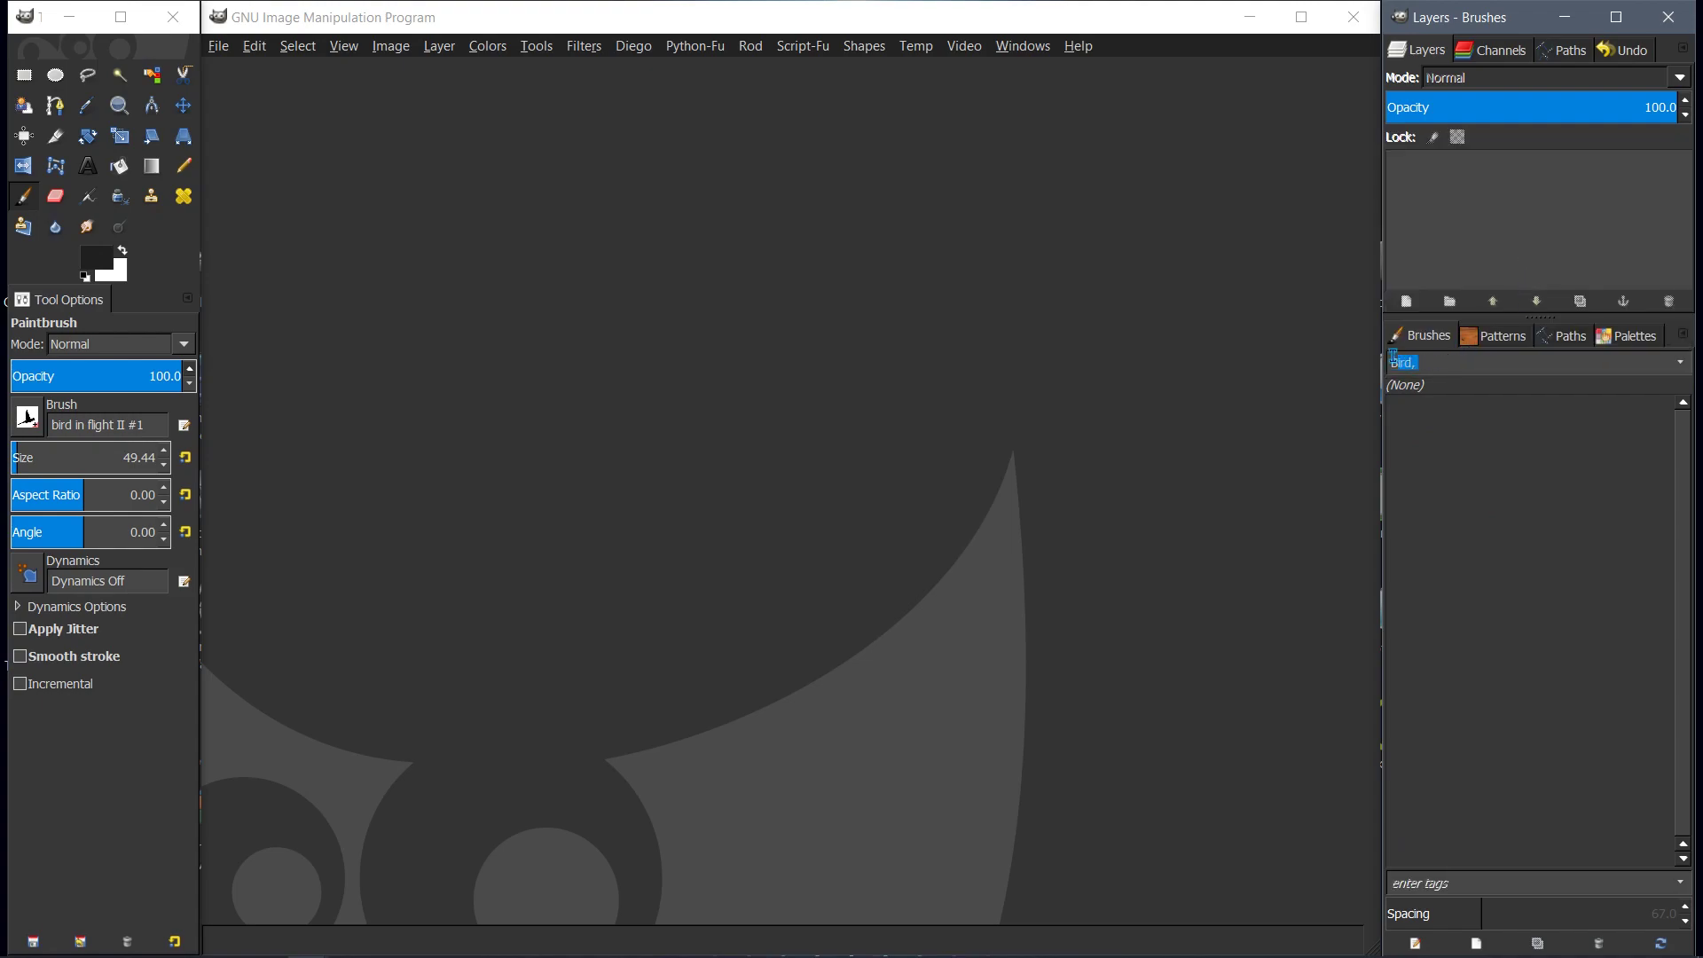
pyautogui.tripleClick(1397, 362)
pyautogui.press('BackSpace')
# Show all brushes, make Clipboard the active brush and dismiss the Brush Editor
pyautogui.click(1681, 362)
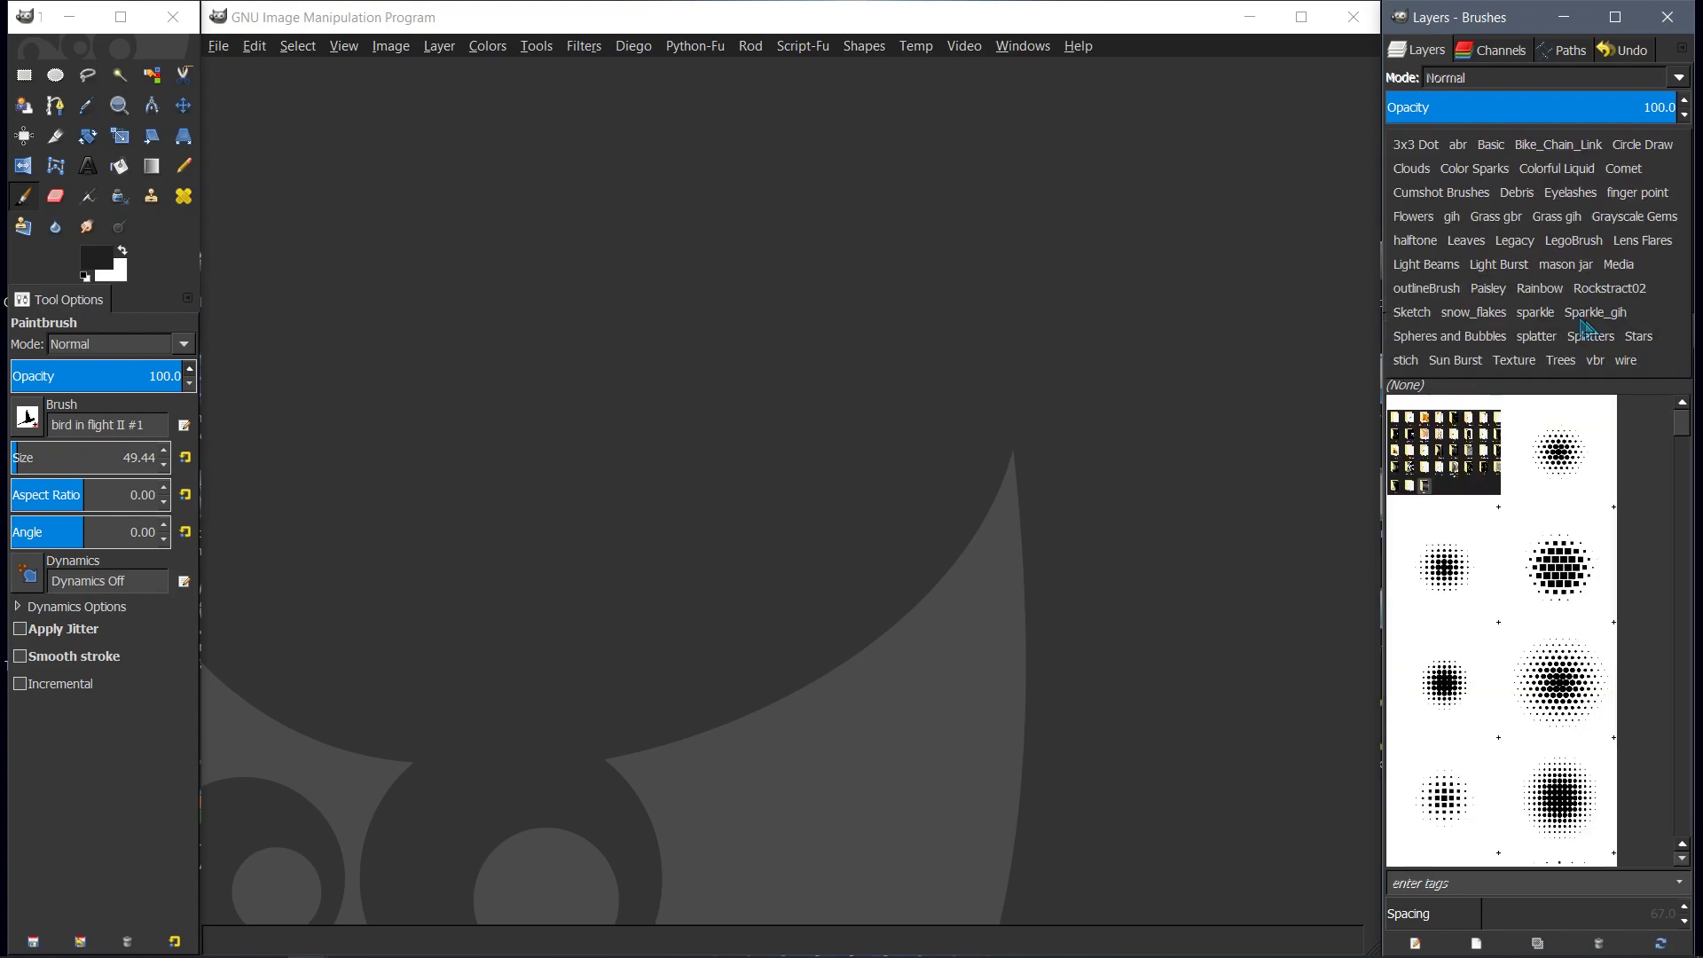
pyautogui.click(1675, 388)
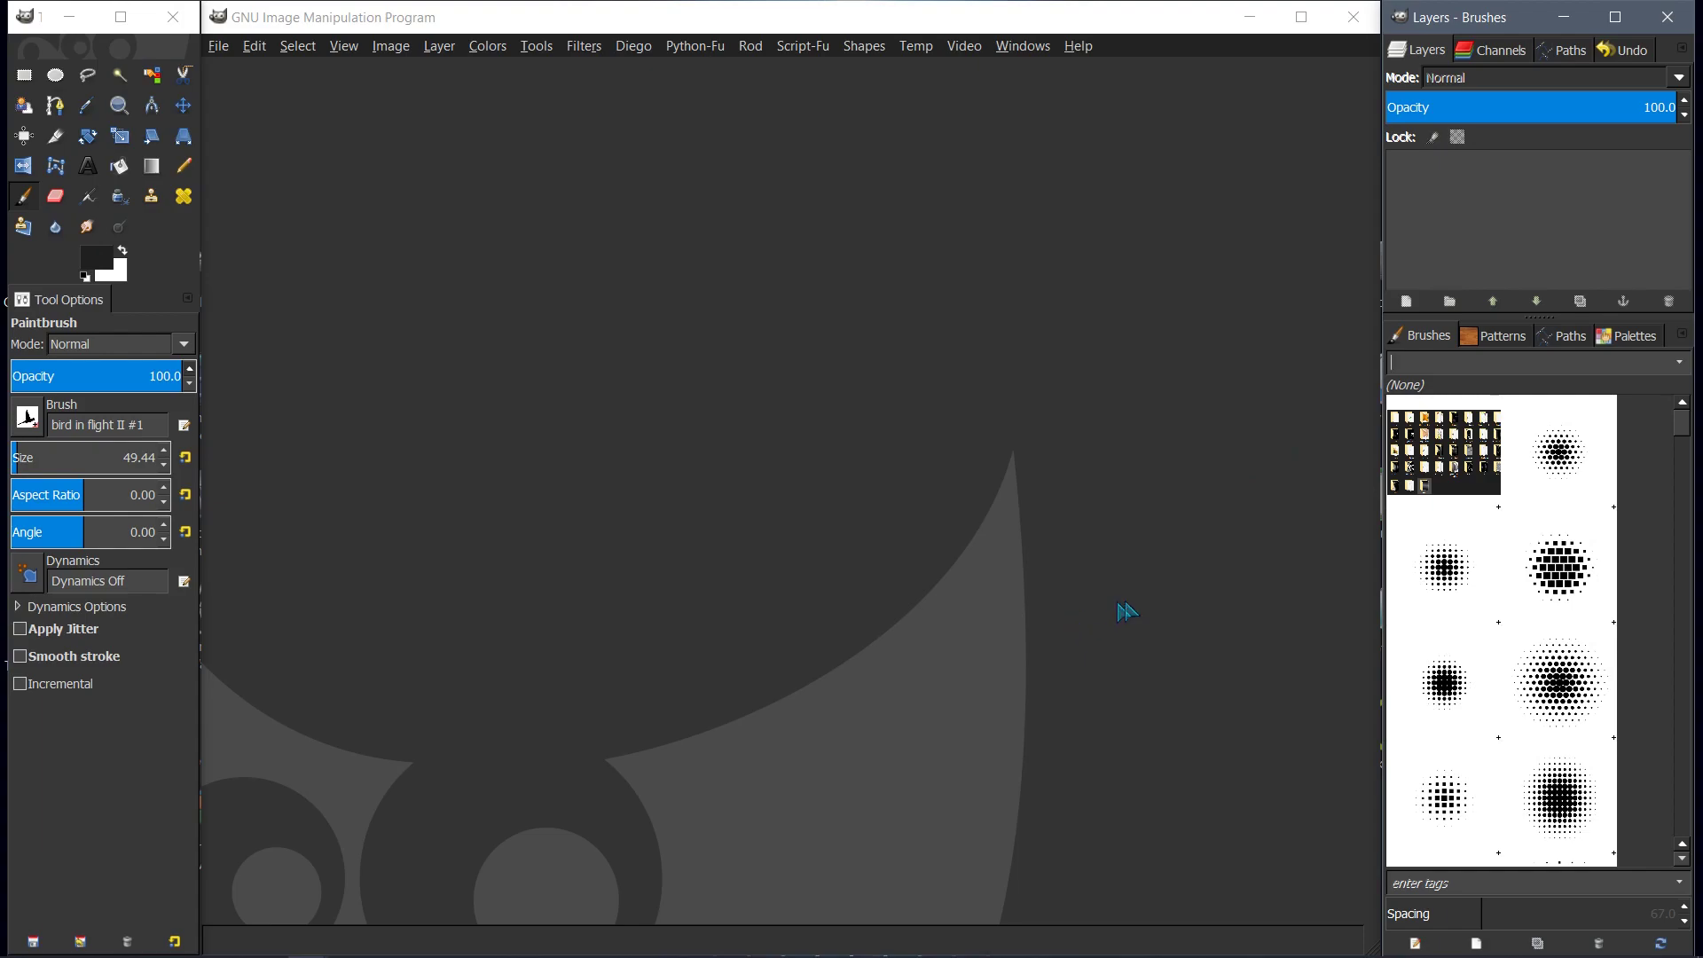
pyautogui.doubleClick(1447, 466)
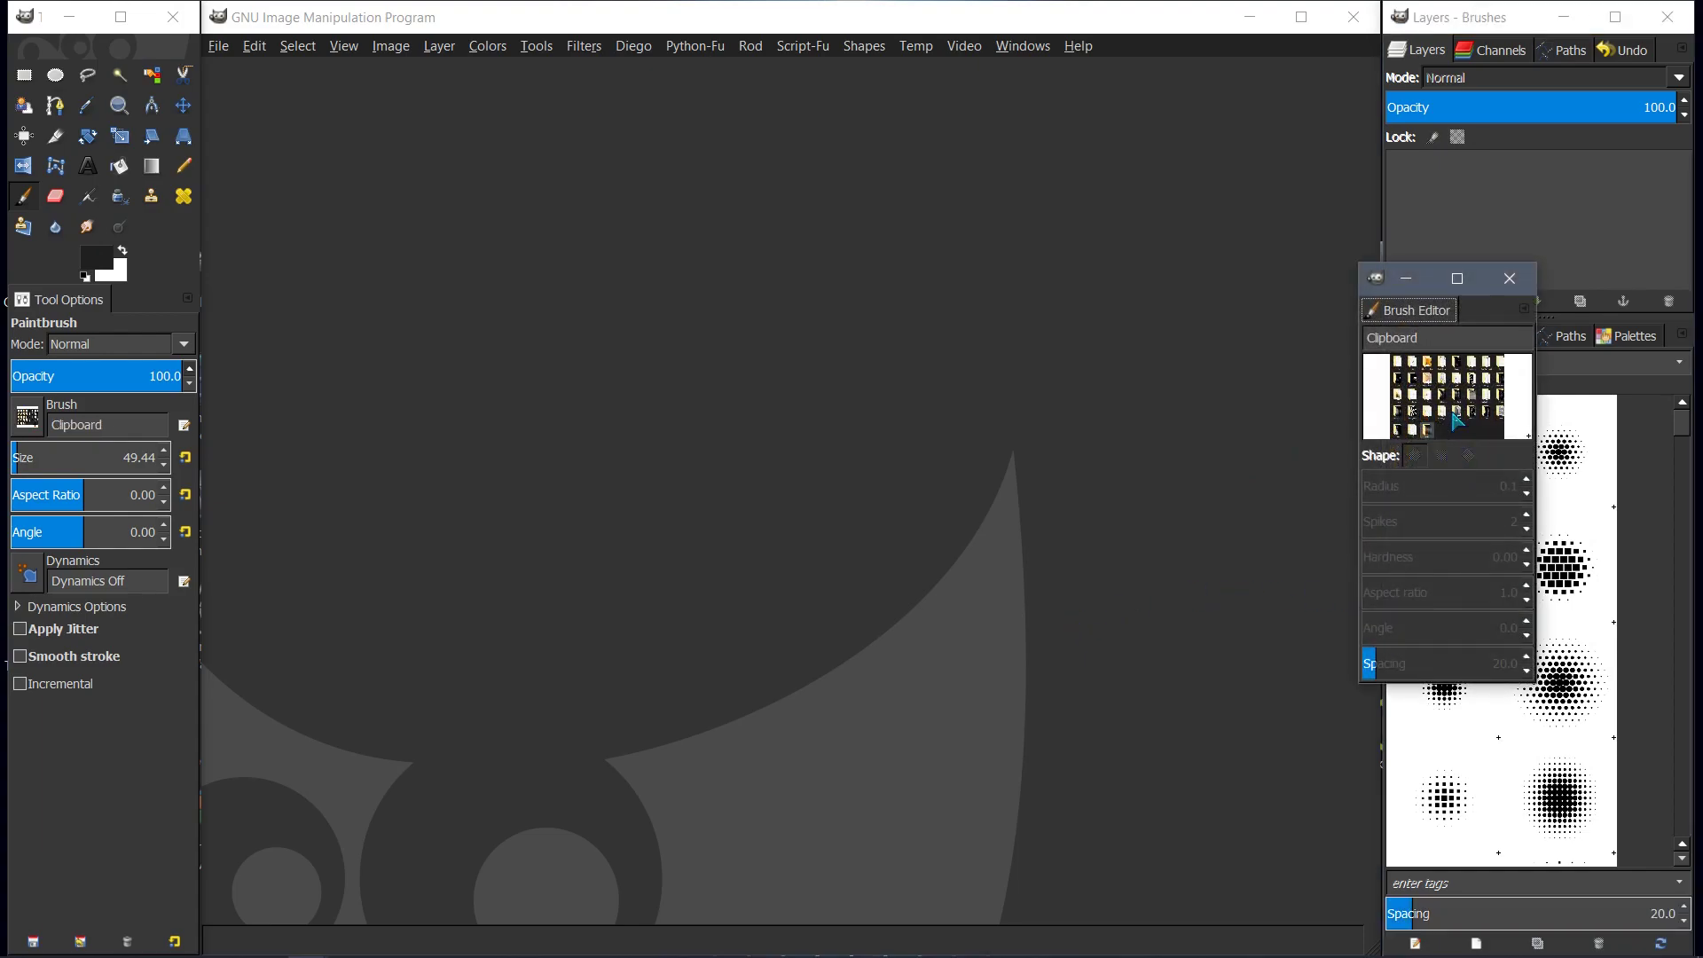
pyautogui.click(1519, 284)
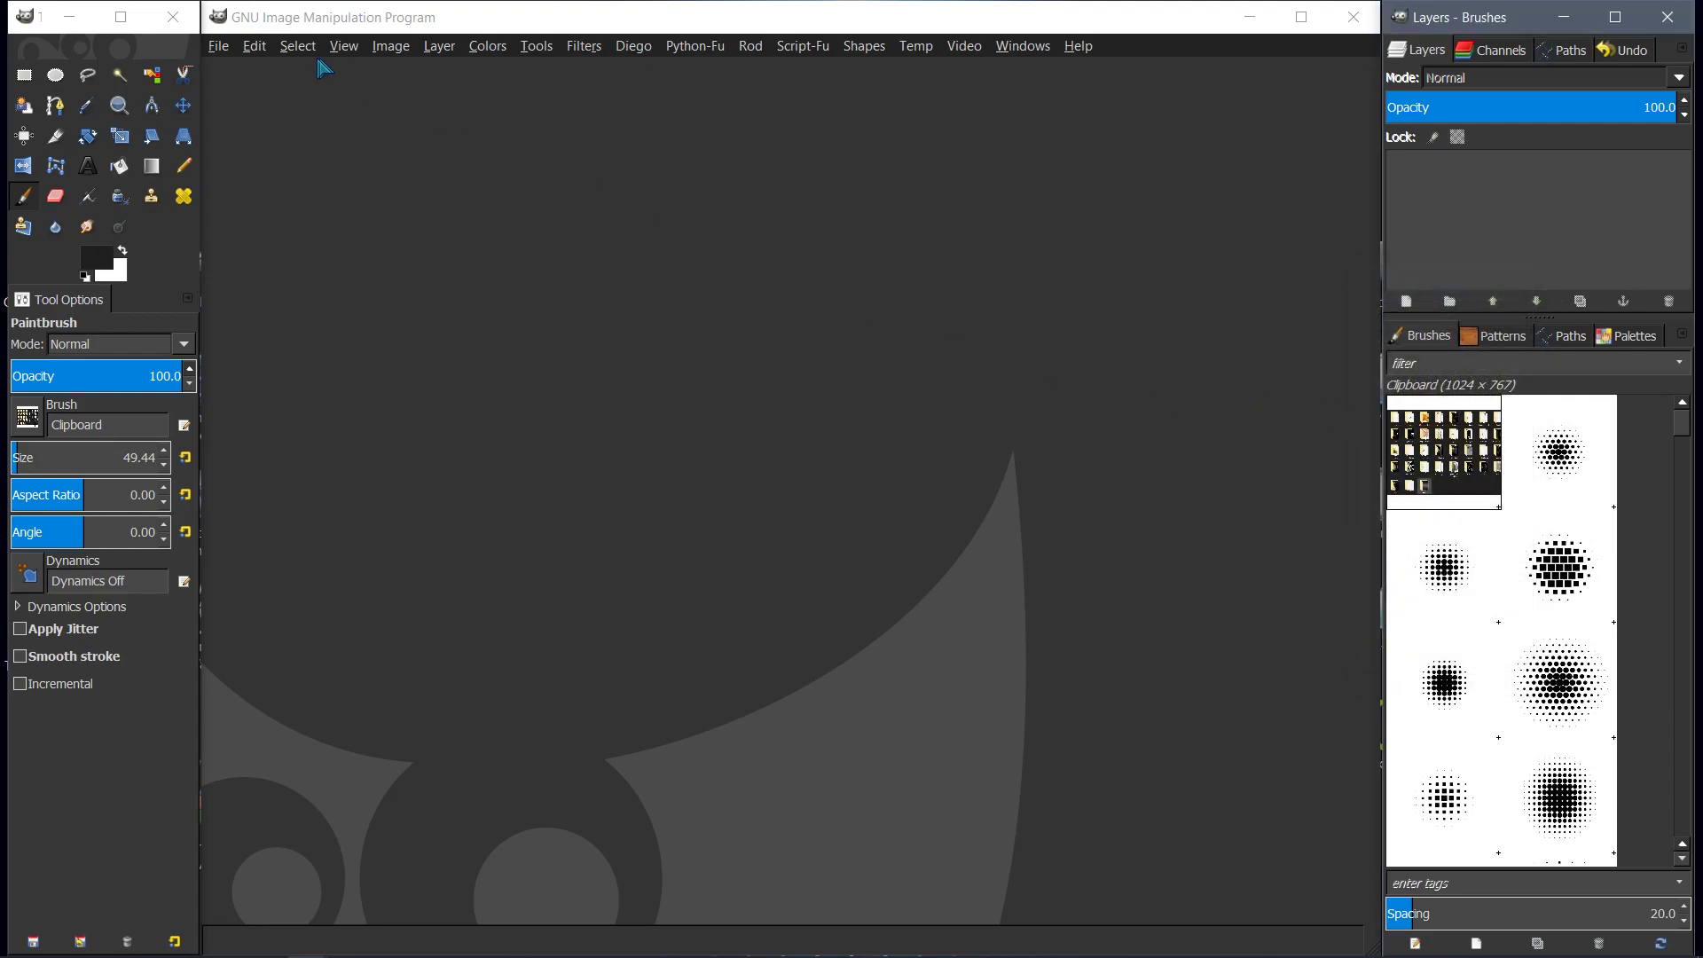
# Dismiss the Clipboard brush's context menu unchanged and go to the File menu
pyautogui.rightClick(1443, 472)
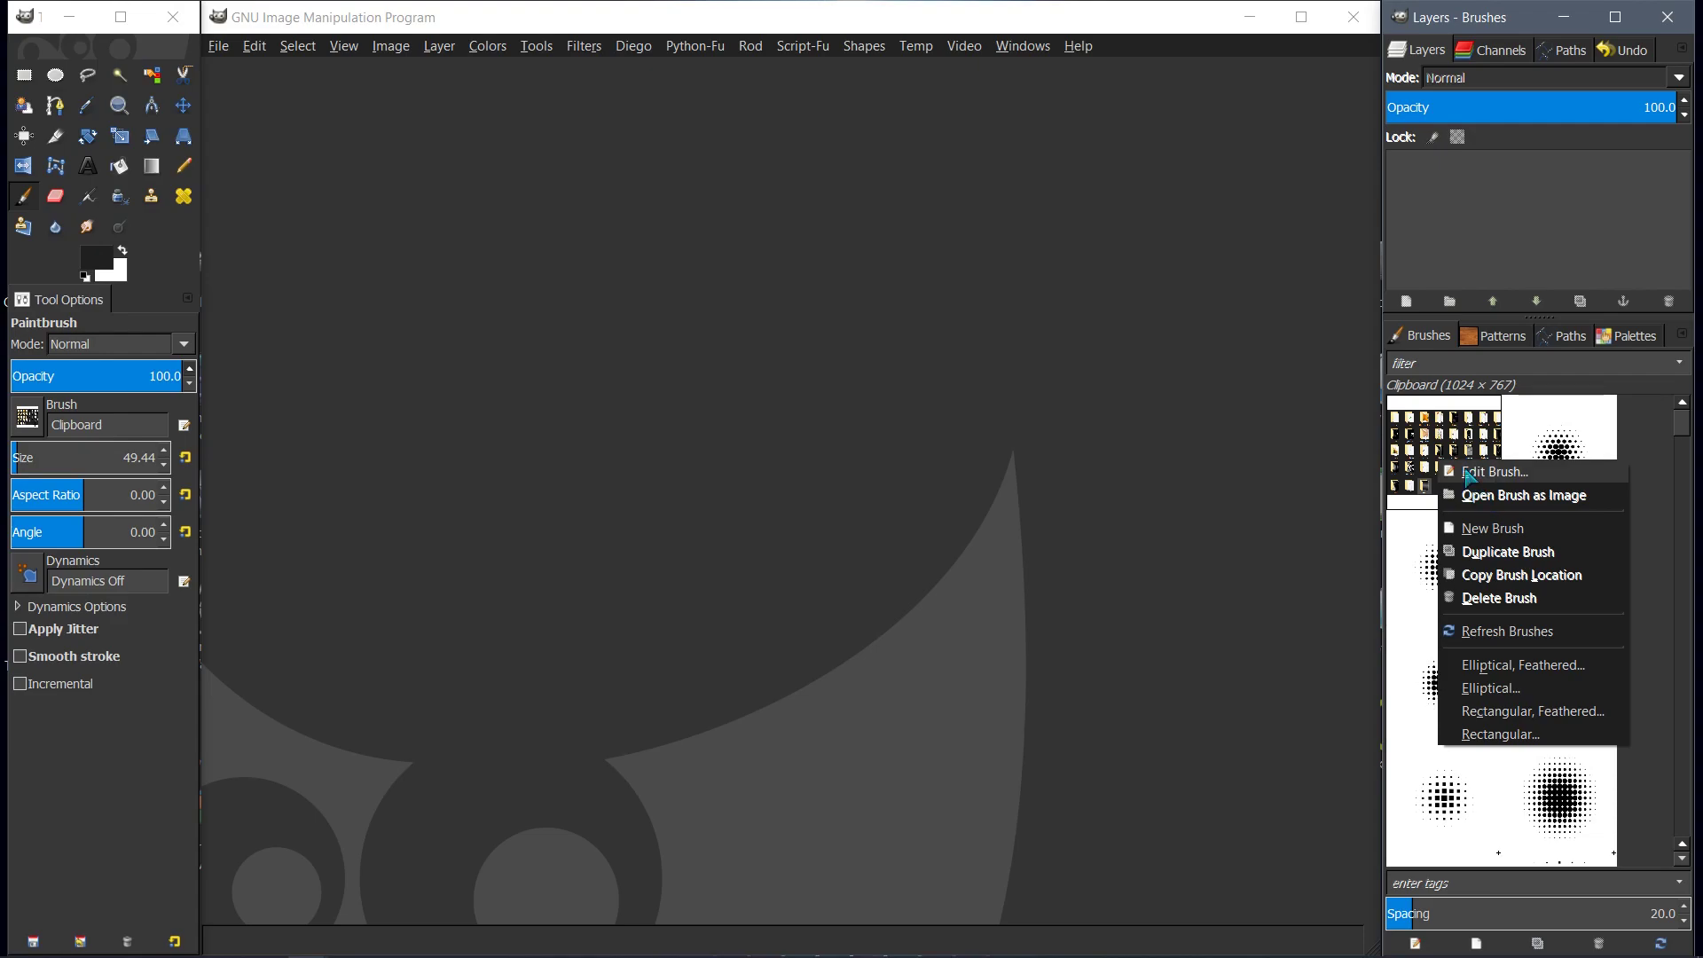
pyautogui.click(1444, 456)
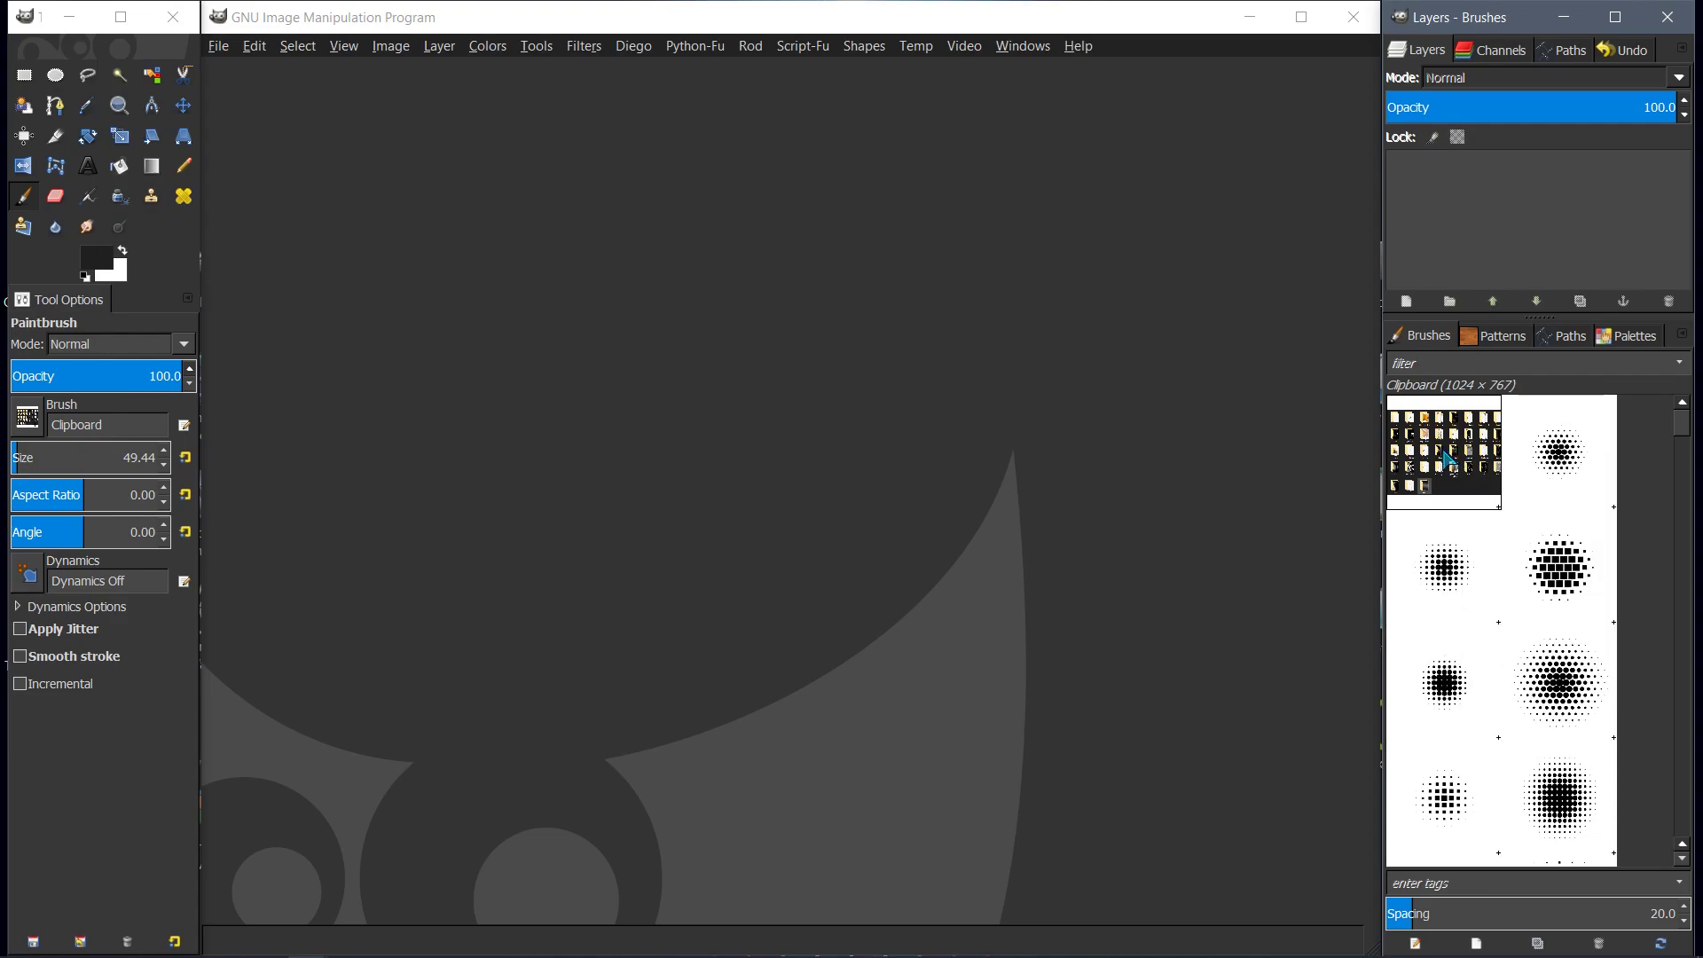
pyautogui.click(223, 49)
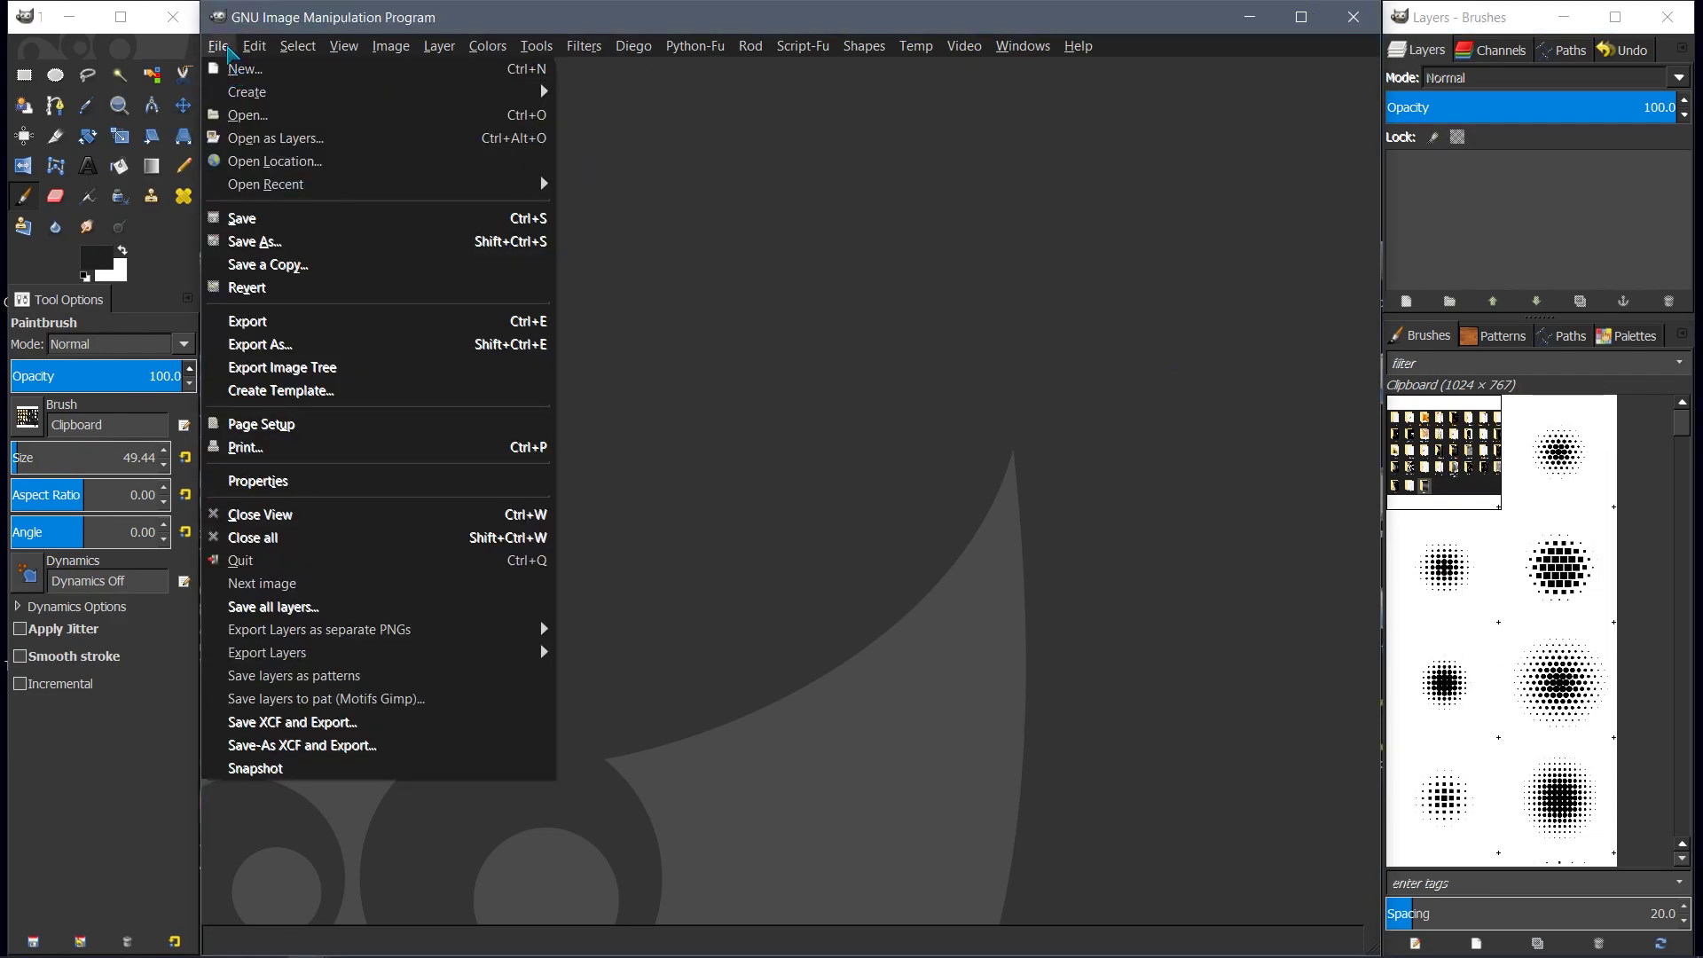